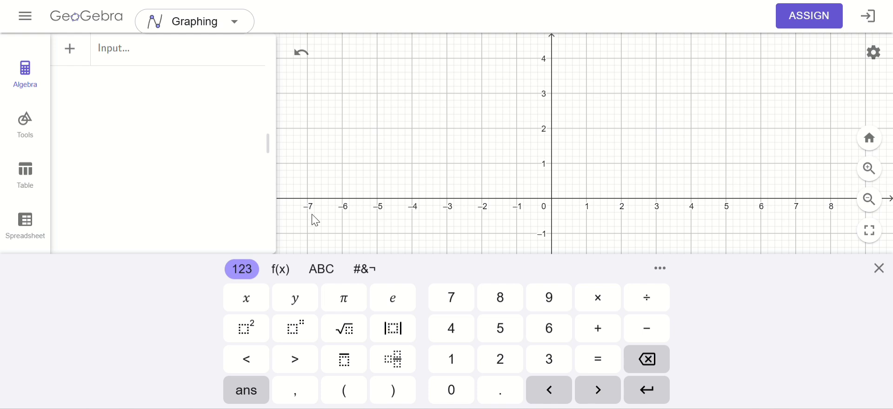
- Plot a point at (5, 4) by entering its coordinates in the algebra input
left_click(345, 399)
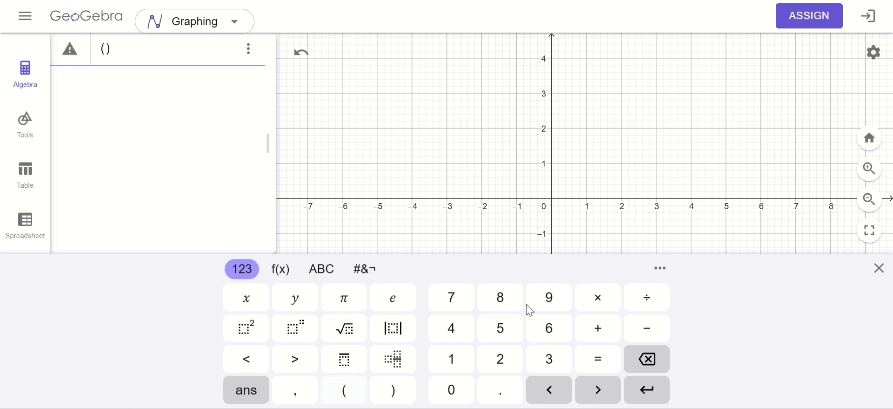
left_click(496, 326)
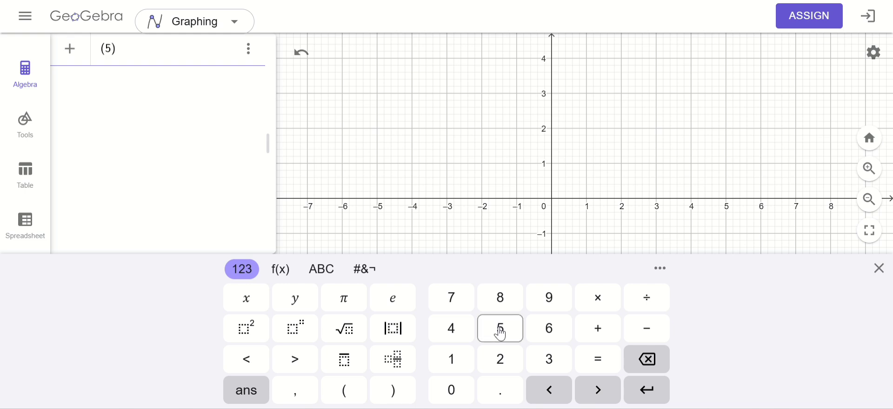
left_click(296, 391)
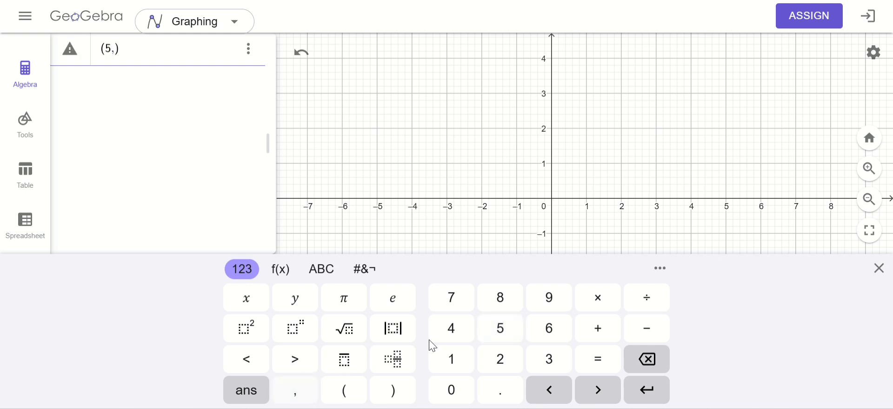
left_click(451, 335)
key("Return")
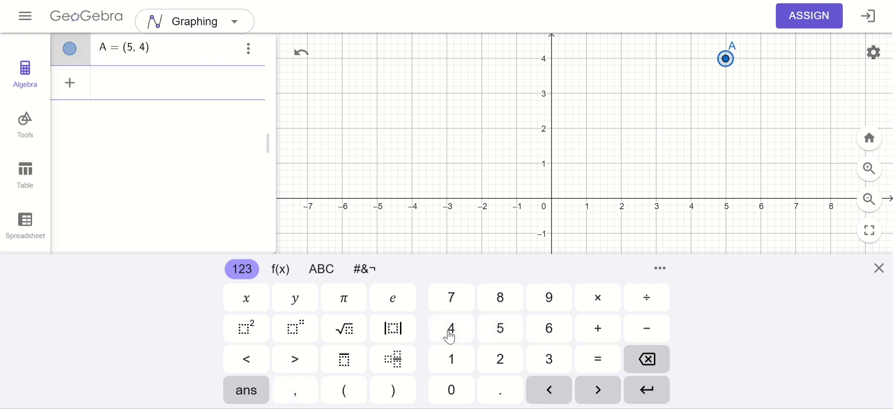
- Plot a second point at (3, 2) by entering its coordinates
left_click(344, 389)
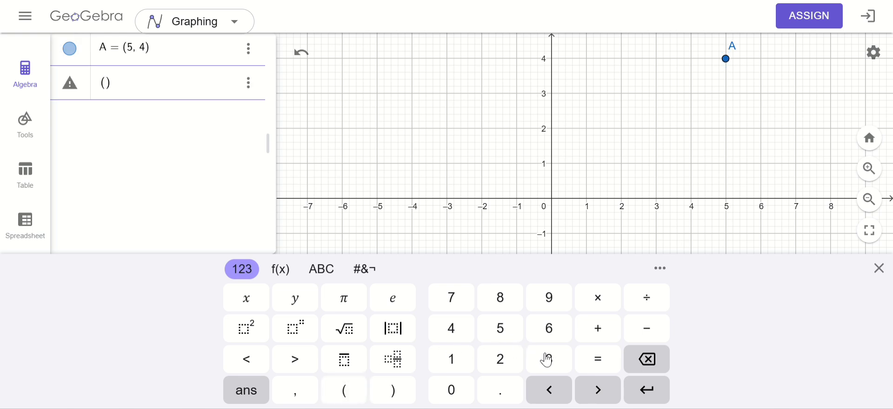
left_click(551, 360)
left_click(312, 391)
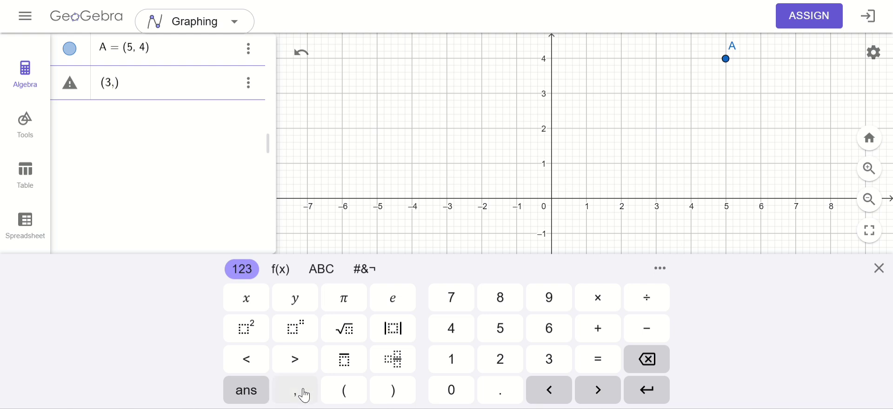
left_click(500, 371)
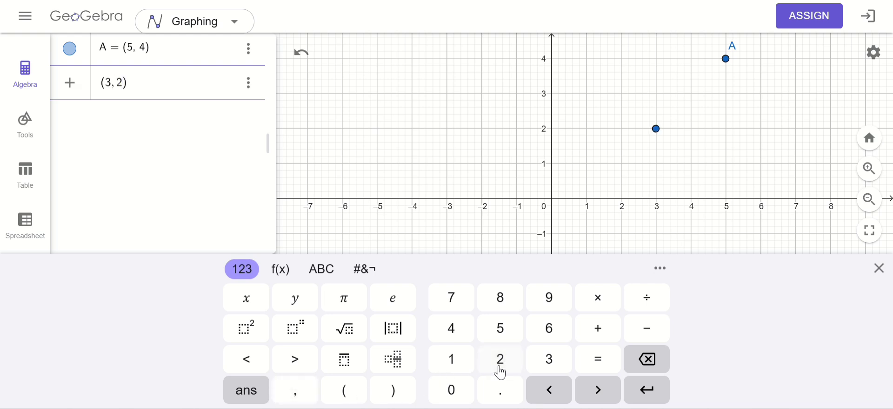
key("Return")
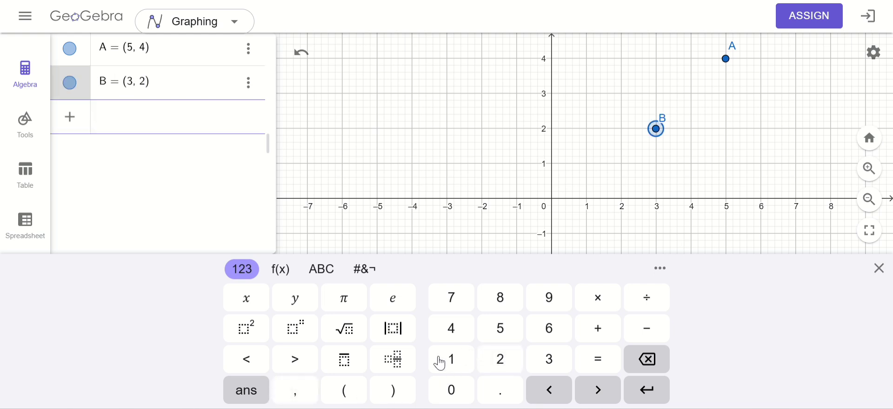
- Plot a third point at (6, 2) by entering its coordinates
left_click(349, 391)
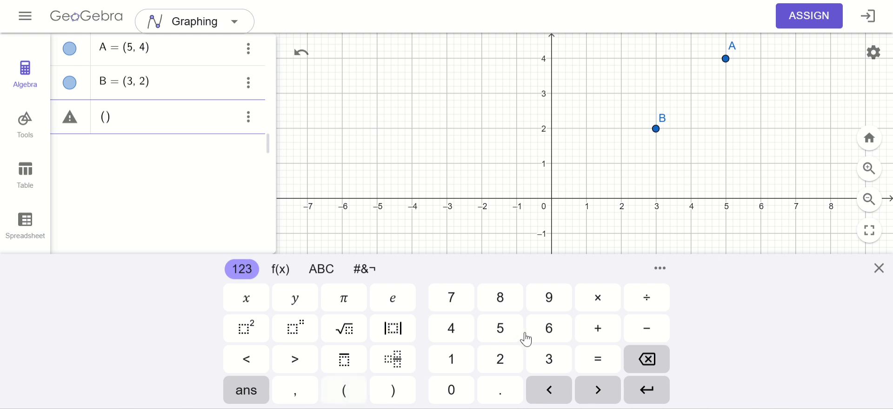
left_click(549, 333)
left_click(308, 389)
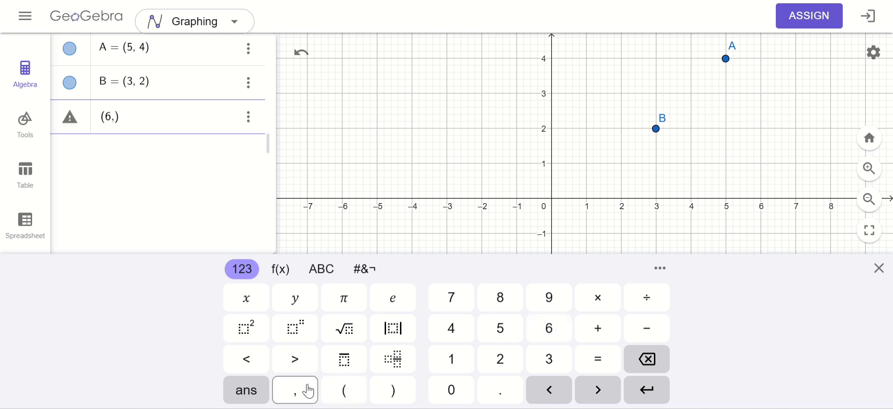
left_click(506, 366)
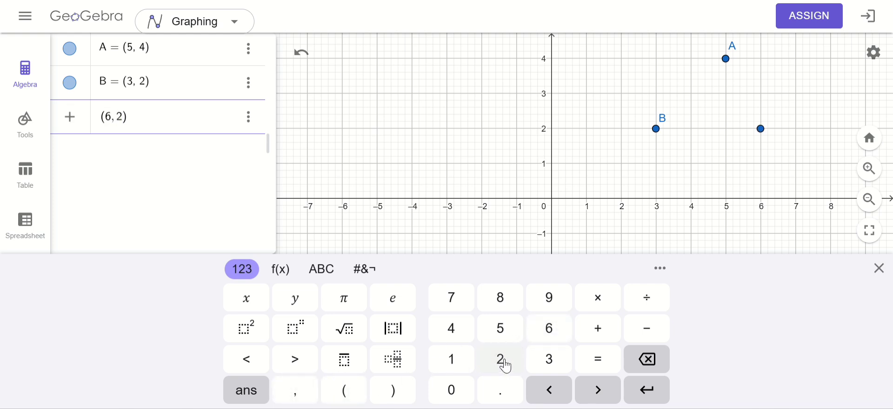
key("Return")
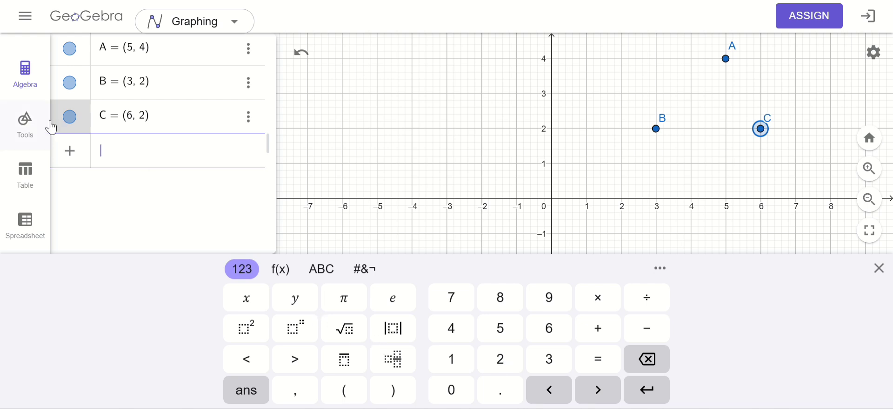
- Draw a triangle through points A, B and C with the Polygon tool, closing it back at A
left_click(26, 125)
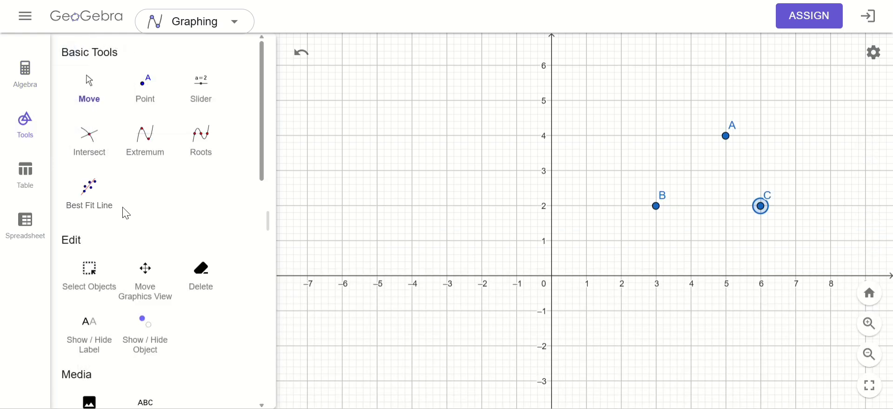
scroll(125, 212, "down", 4)
scroll(126, 212, "down", 10)
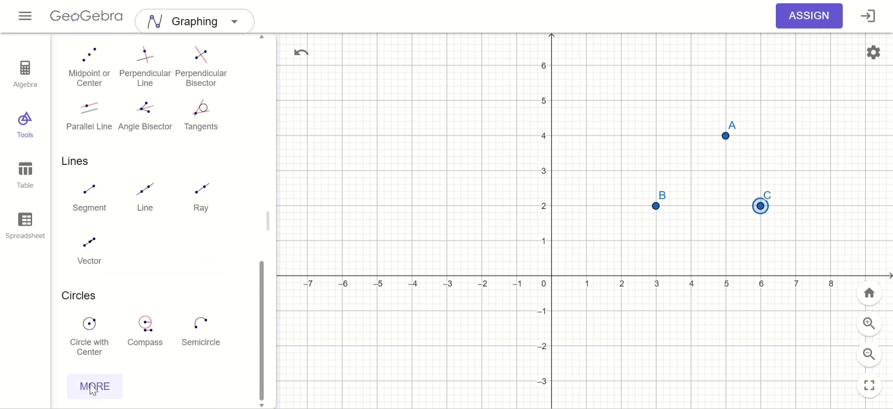
left_click(93, 388)
scroll(104, 268, "down", 7)
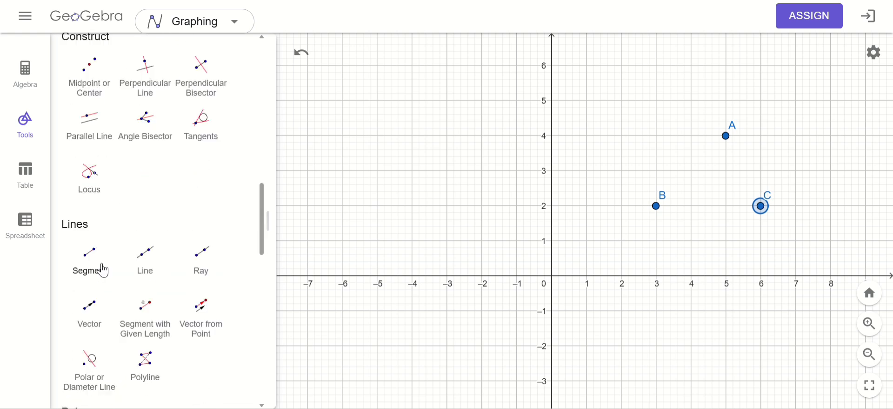
scroll(103, 269, "down", 1)
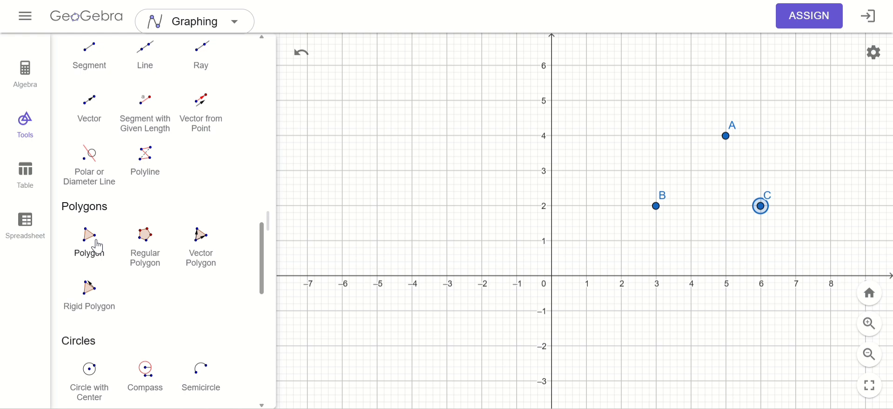
left_click(95, 246)
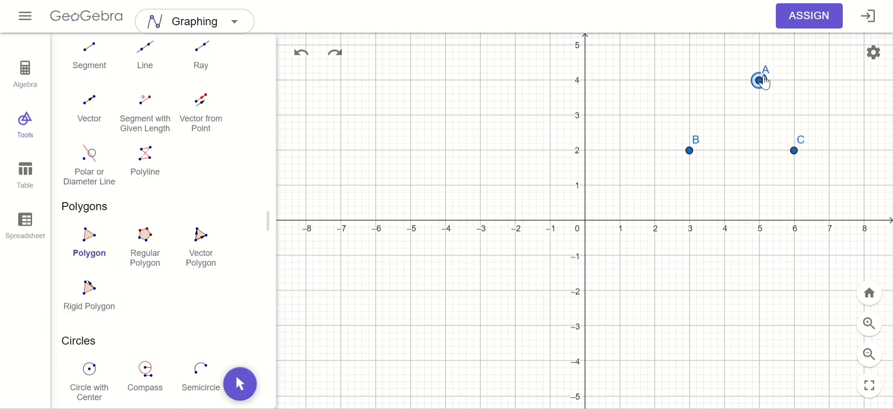
left_click(763, 78)
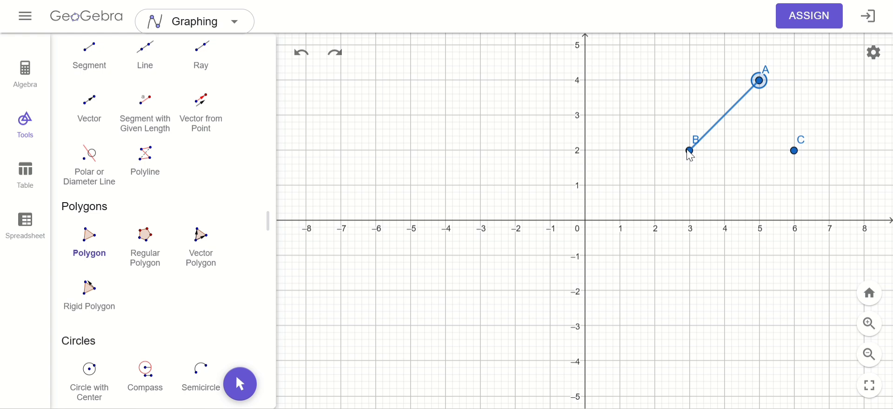
left_click(689, 151)
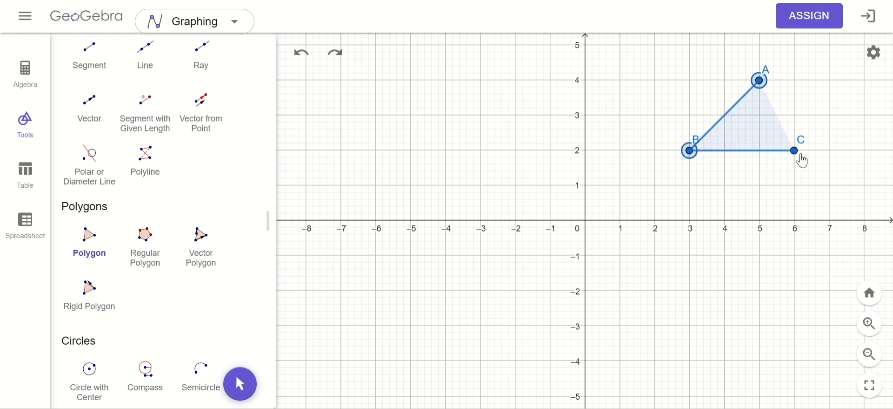
left_click(796, 152)
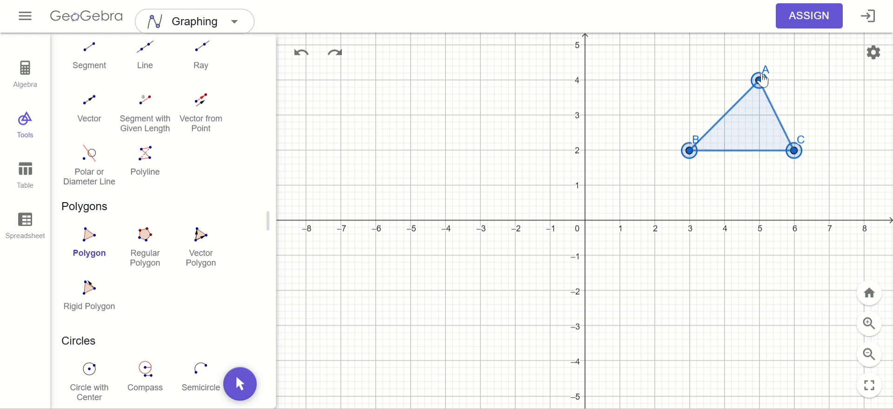
left_click(762, 81)
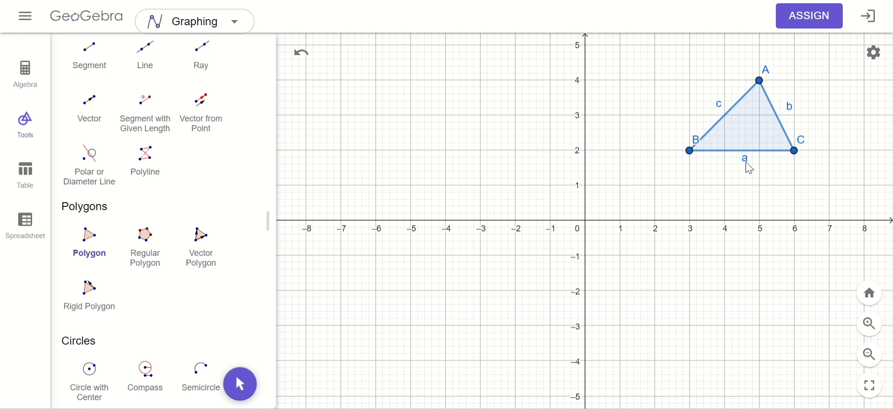
- Hide the labels a, b and c on the triangle's three sides
right_click(747, 165)
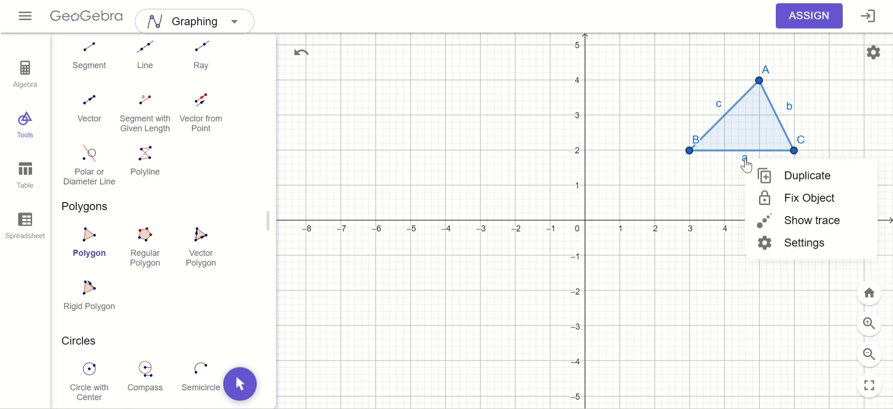
left_click(785, 248)
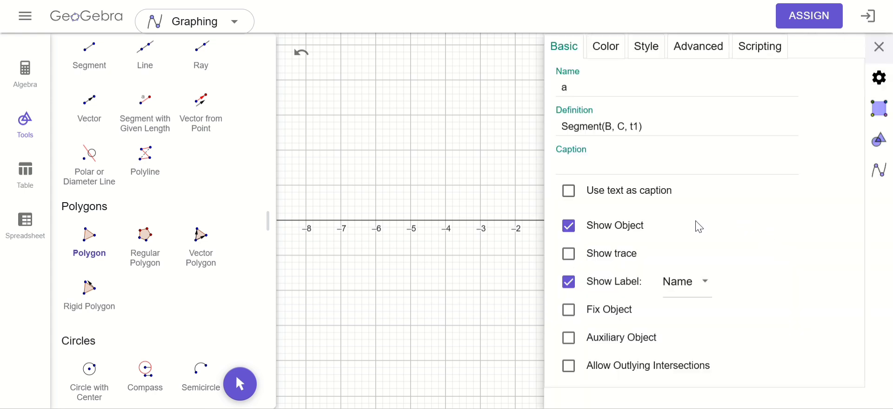
left_click(570, 284)
left_click(880, 47)
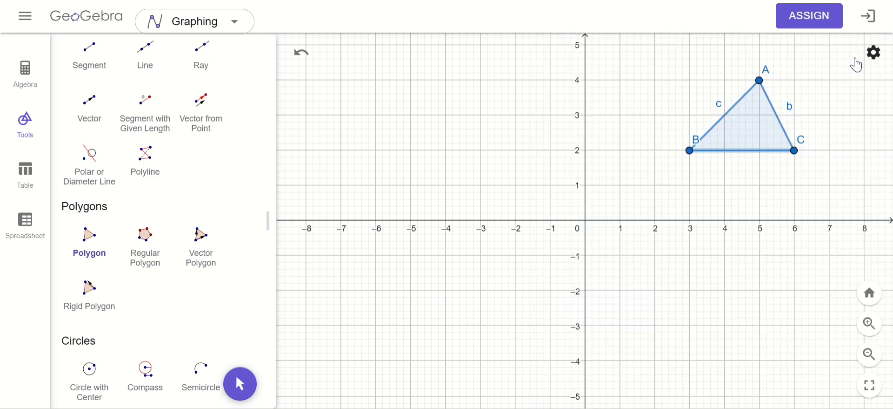
key("Escape")
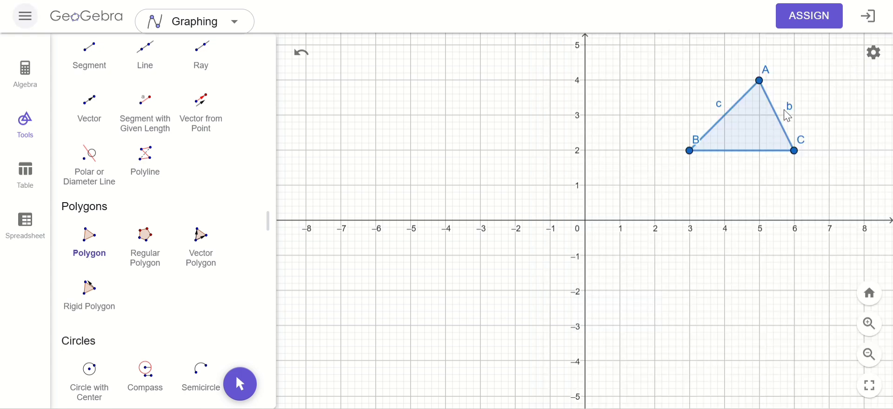
right_click(788, 114)
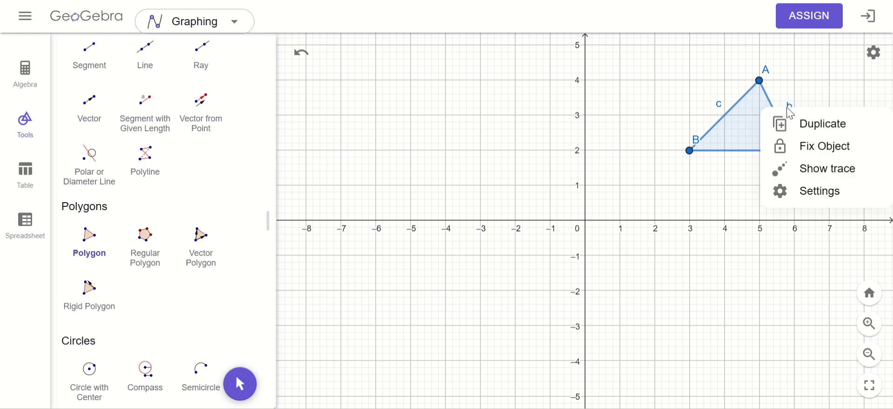
left_click(814, 193)
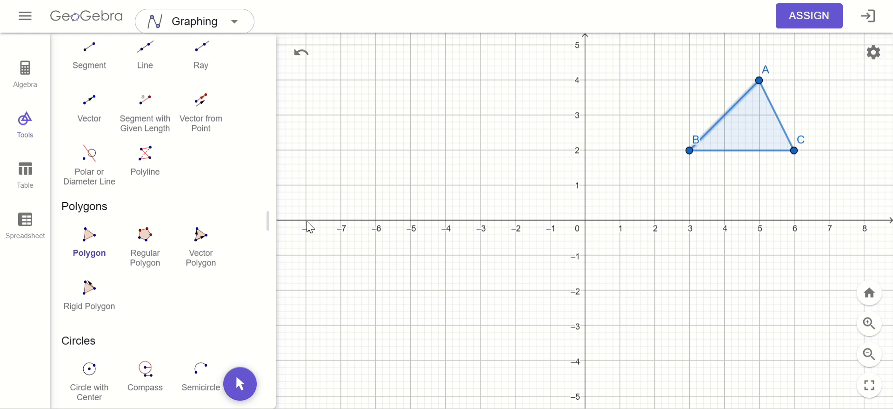
- Draw a vector starting at (-6, 1) and ending at (-3, 5) with the Vector tool
scroll(237, 183, "up", 3)
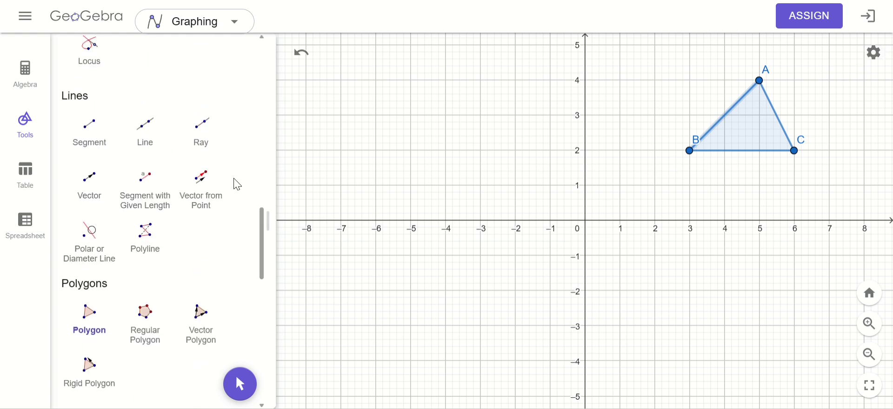
scroll(234, 185, "up", 1)
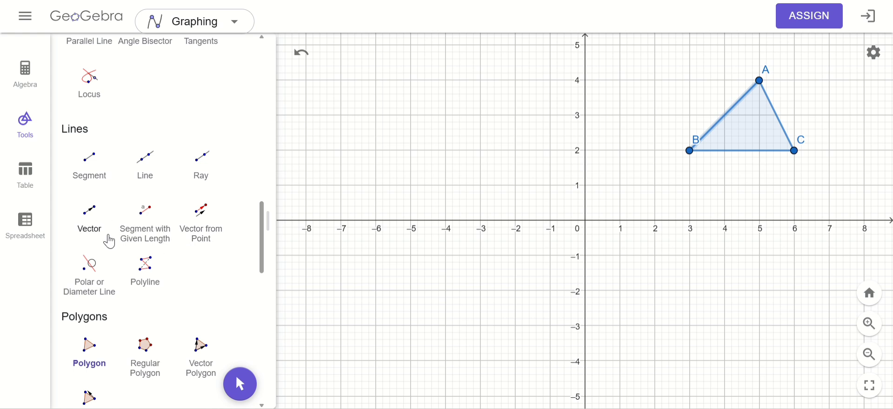
left_click(91, 218)
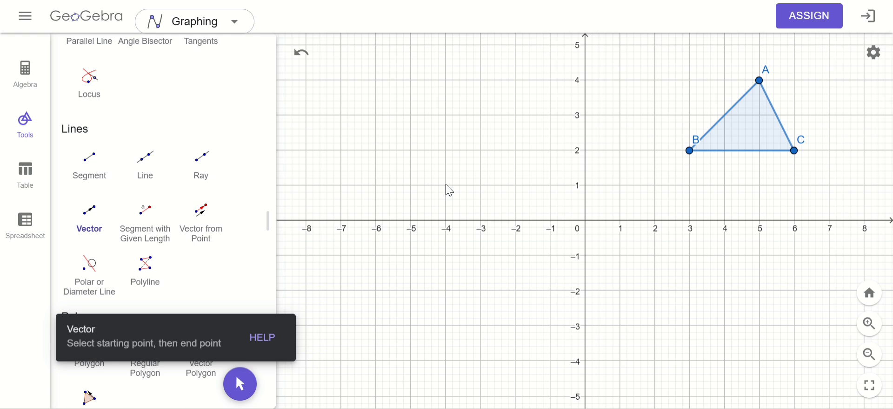
left_click(377, 184)
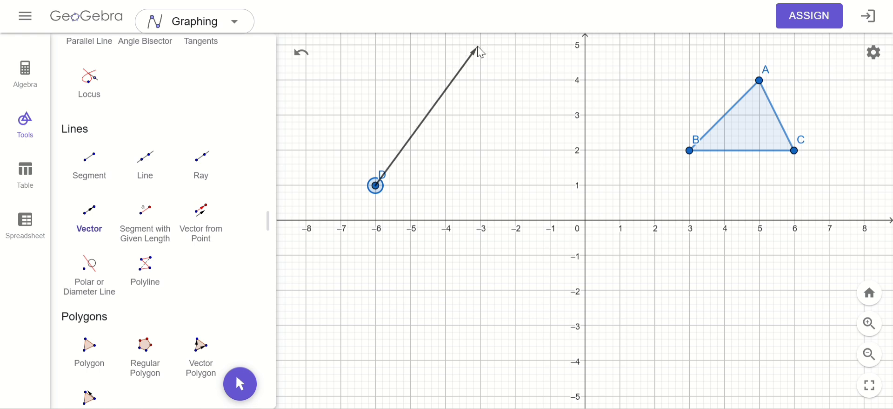
left_click(479, 46)
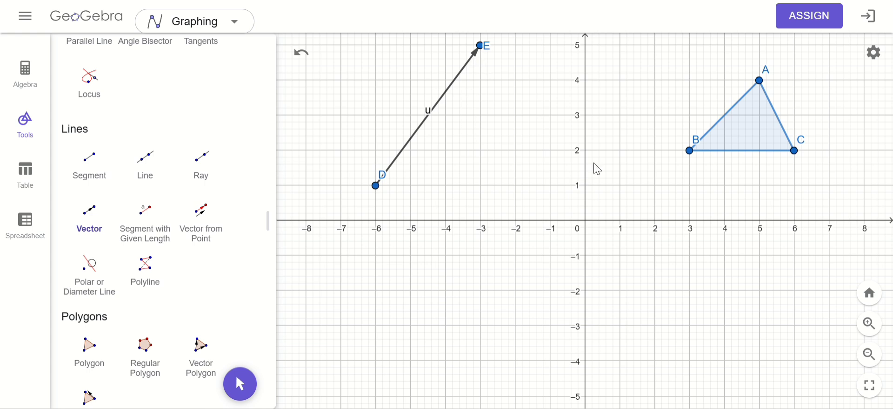
- Translate triangle ABC by vector u with the Translate by Vector tool and undo the stray actions that follow
scroll(187, 231, "down", 6)
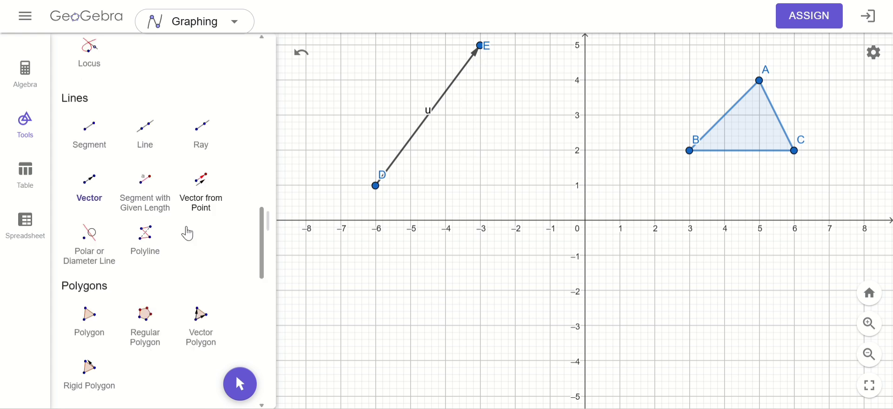
scroll(188, 233, "down", 6)
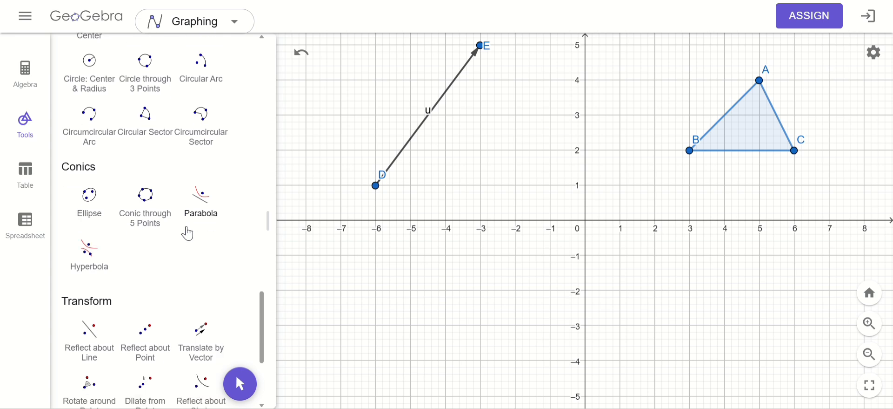
scroll(188, 231, "down", 2)
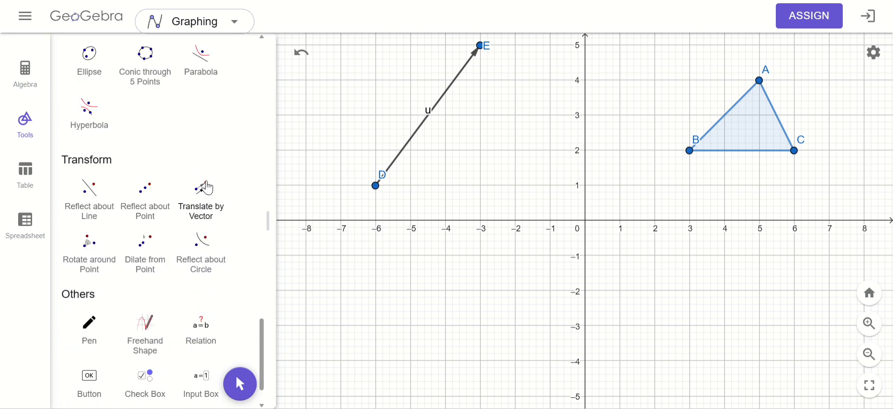
left_click(207, 188)
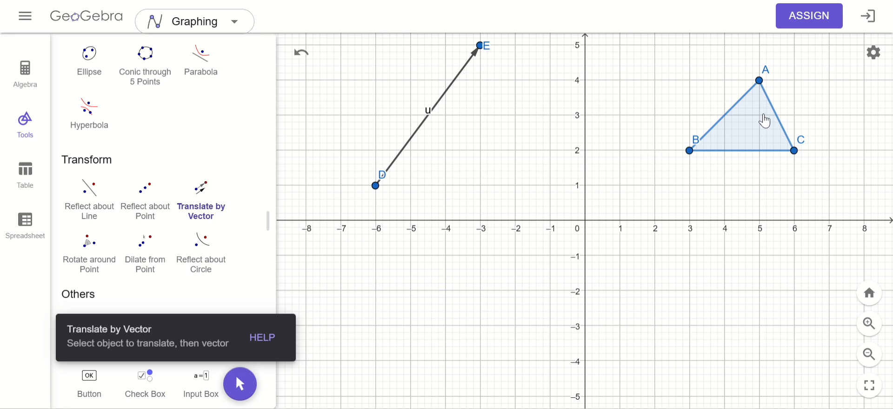
left_click(765, 121)
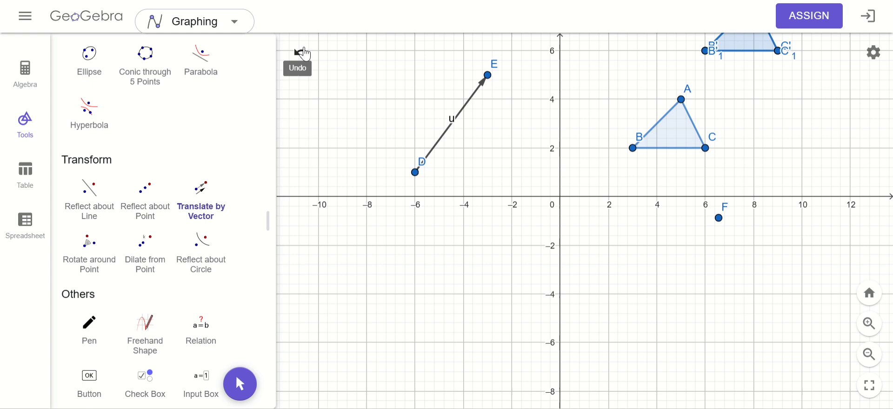
left_click(302, 52)
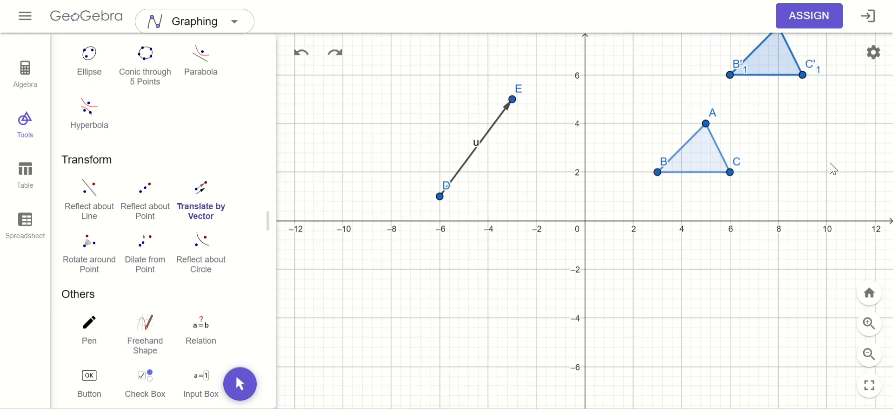
- Examine the translated triangle beside the original, comparing the position of vertex C with that of its image
left_click_drag(831, 160, 760, 232)
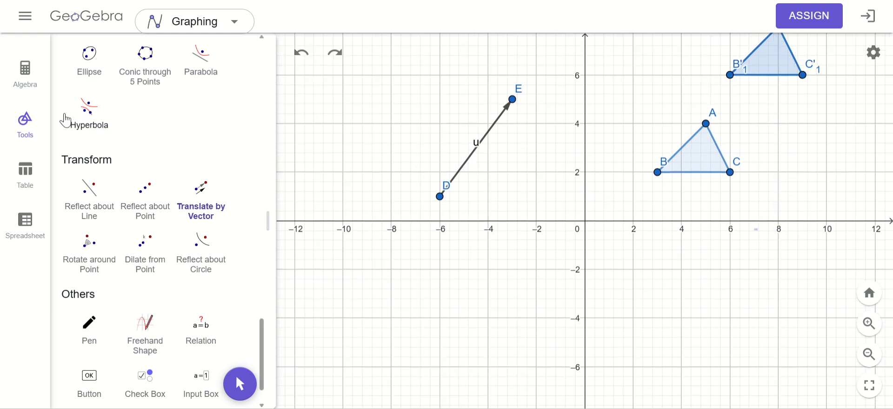
left_click(18, 131)
left_click_drag(399, 197, 267, 268)
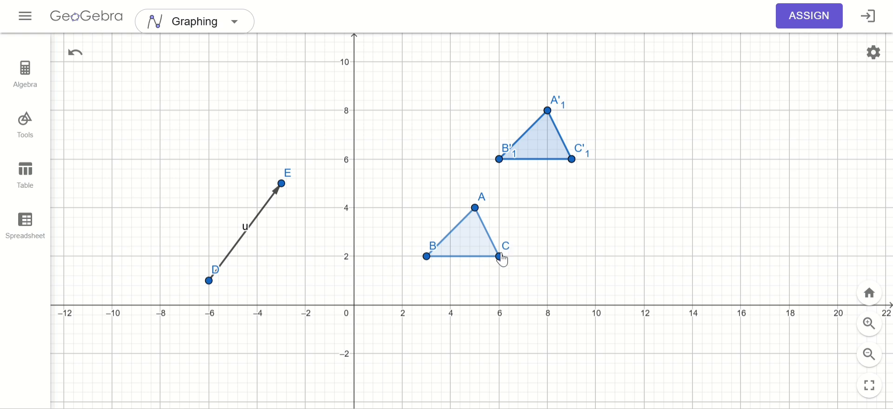
scroll(503, 258, "up", 1)
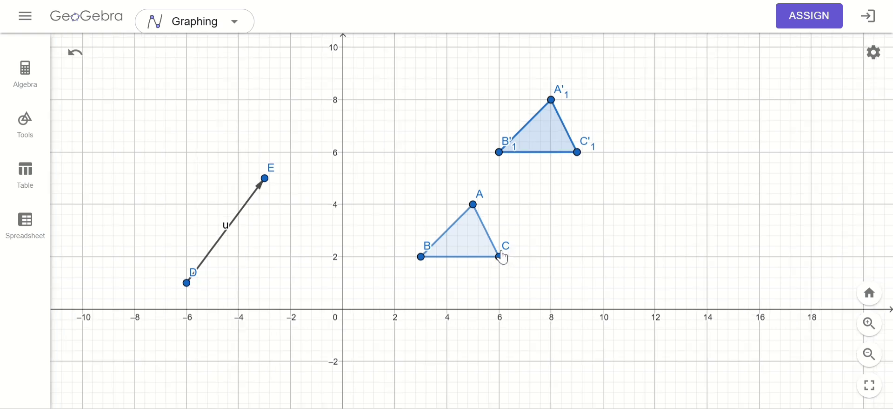
scroll(503, 258, "up", 5)
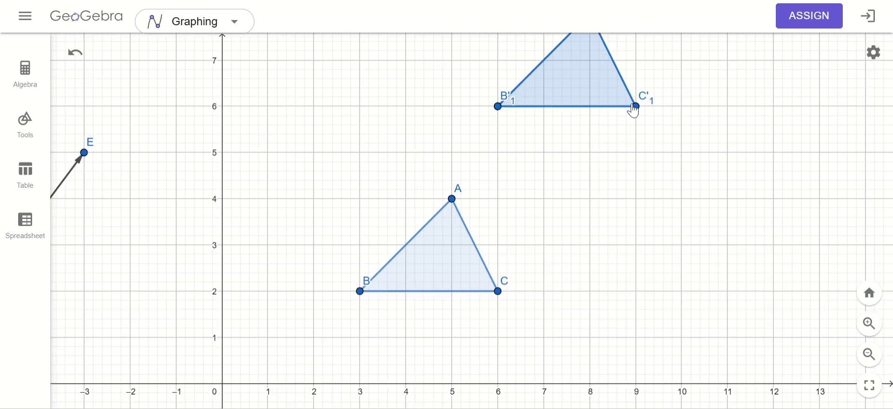
left_click(635, 106)
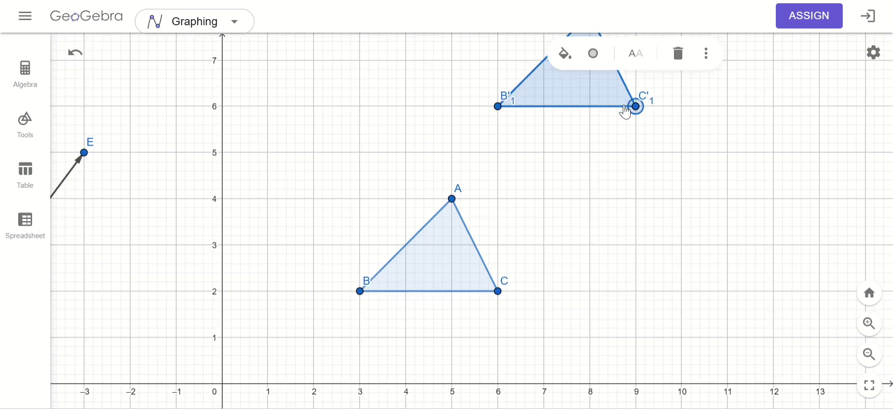
left_click(605, 168)
left_click_drag(605, 168, 591, 216)
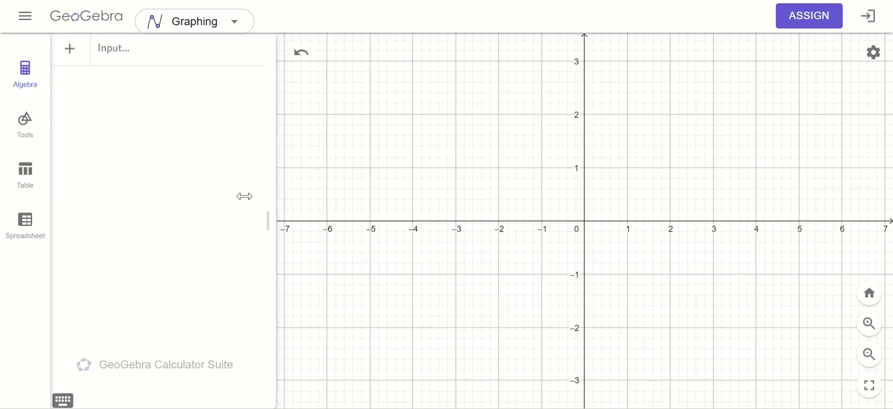
left_click(205, 56)
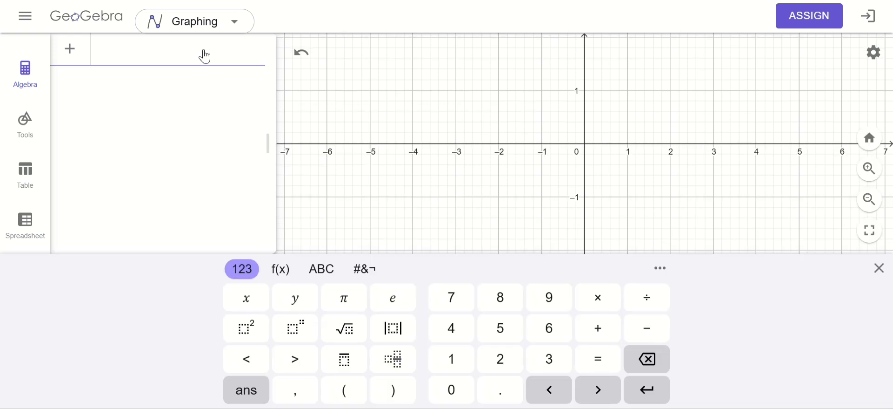
left_click(493, 241)
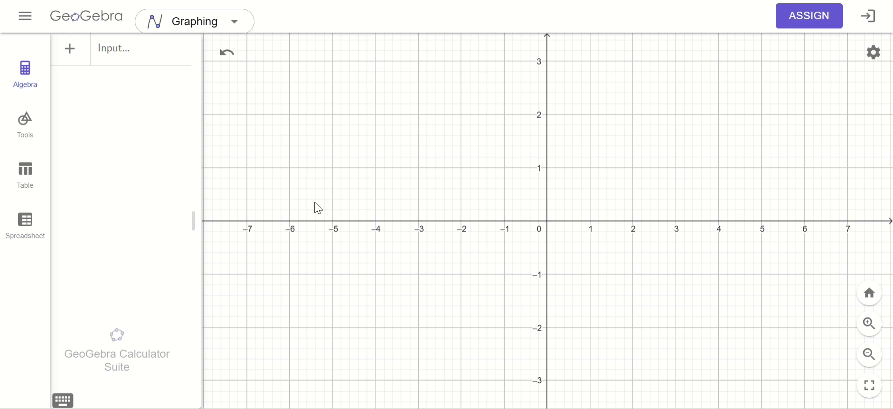
- Draw a triangle with the Polygon tool through (3, 1), (5, 3) and (3, 3), closing it at the first vertex
left_click(29, 128)
scroll(171, 237, "down", 10)
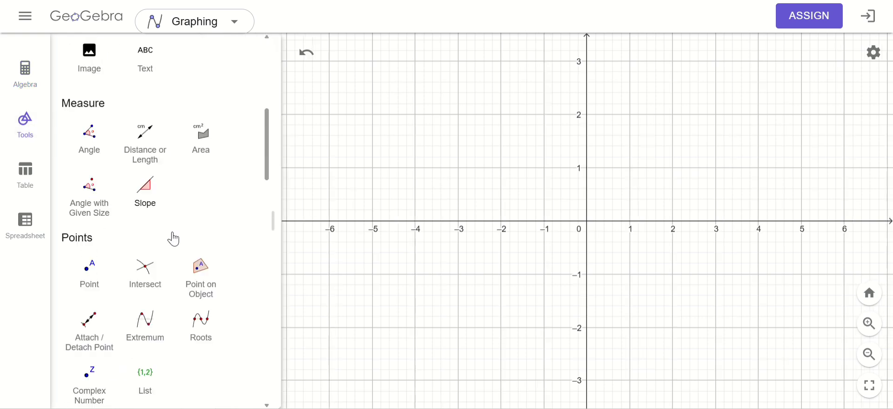
scroll(175, 239, "down", 3)
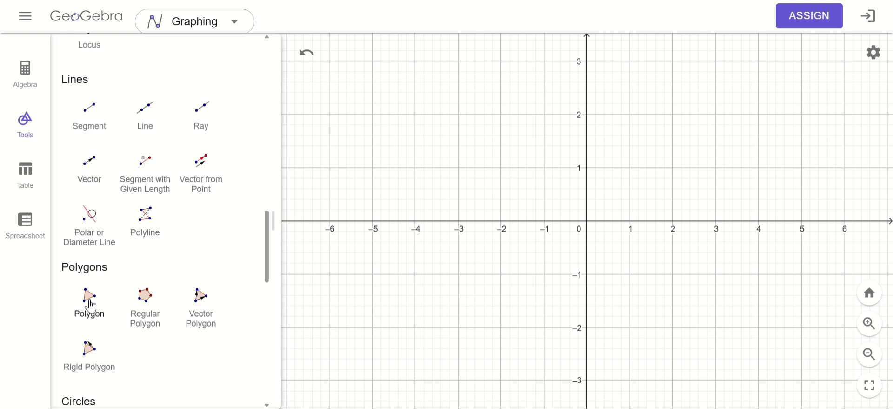
left_click(90, 304)
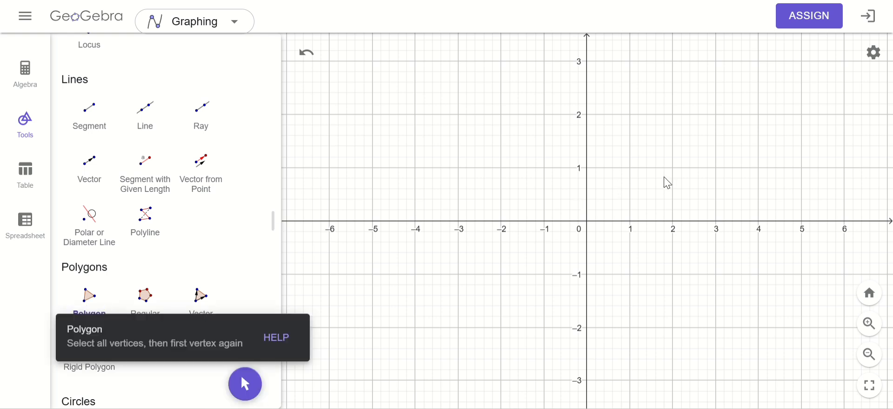
left_click(717, 167)
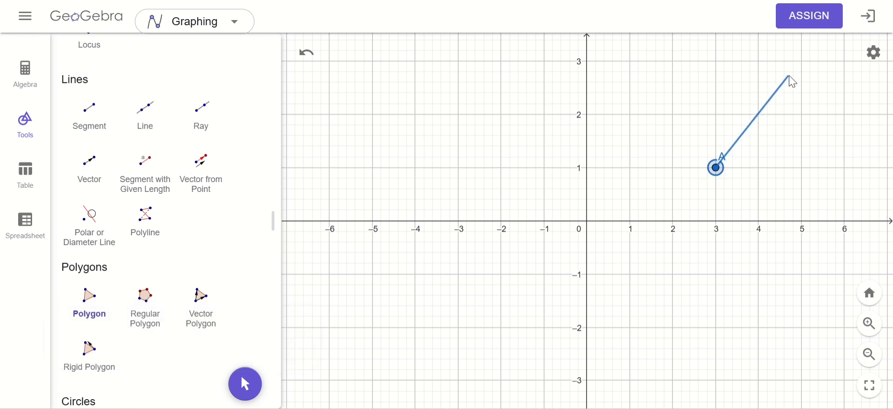
left_click(800, 61)
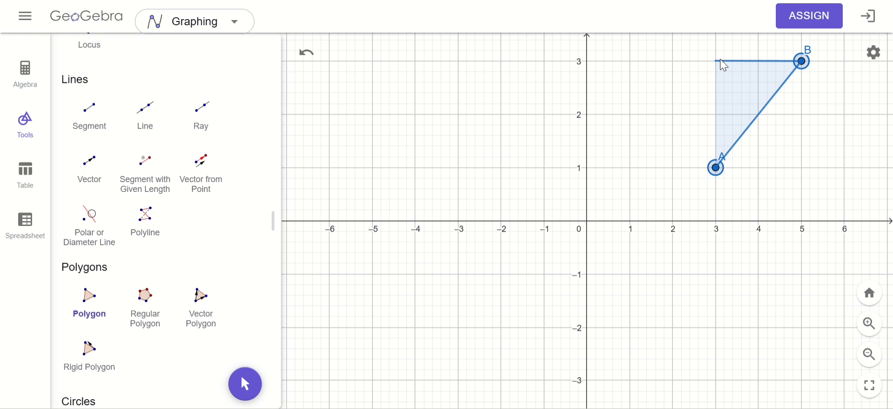
left_click(720, 60)
left_click(717, 168)
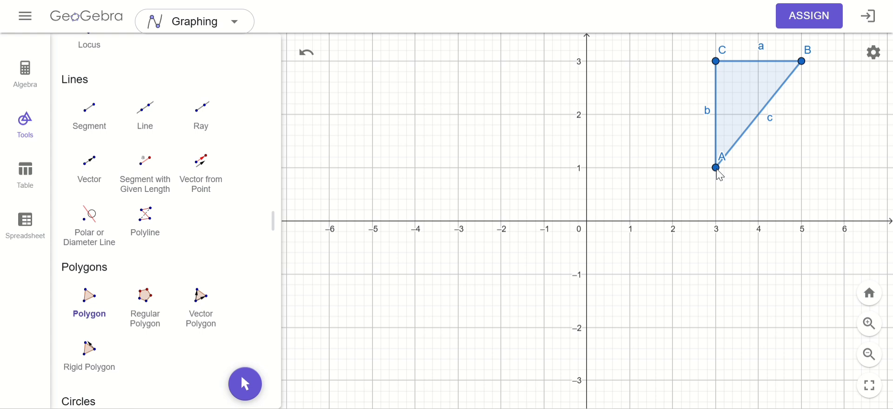
- Hide the labels a, b and c on the sides of the new triangle
right_click(763, 48)
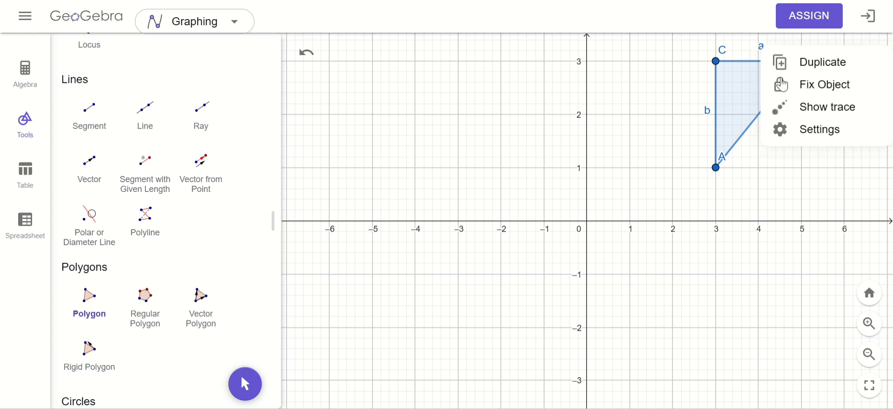
left_click(828, 136)
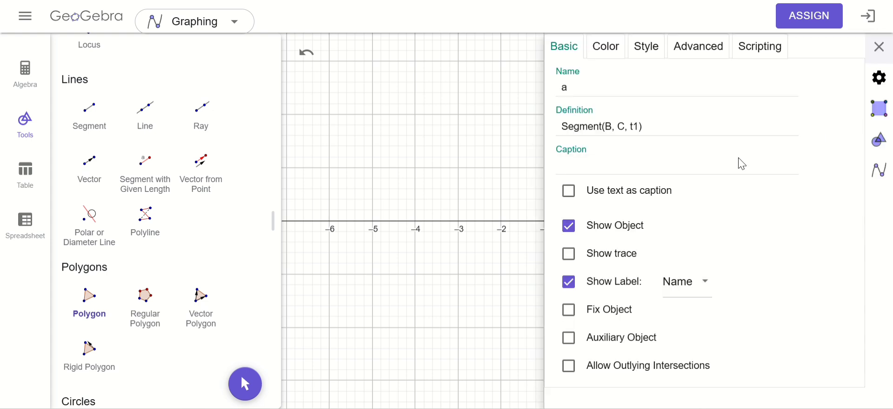
left_click(569, 282)
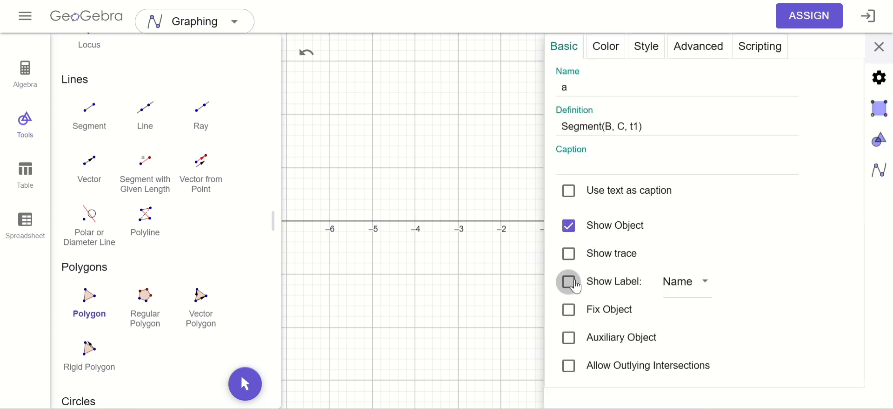
left_click(882, 51)
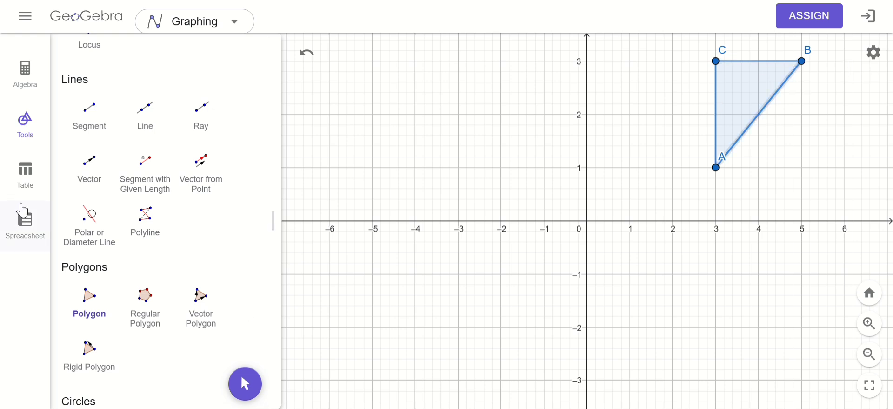
- Reflect triangle ABC across the y-axis with the Reflect about Line tool
left_click(37, 133)
left_click_drag(320, 174, 245, 256)
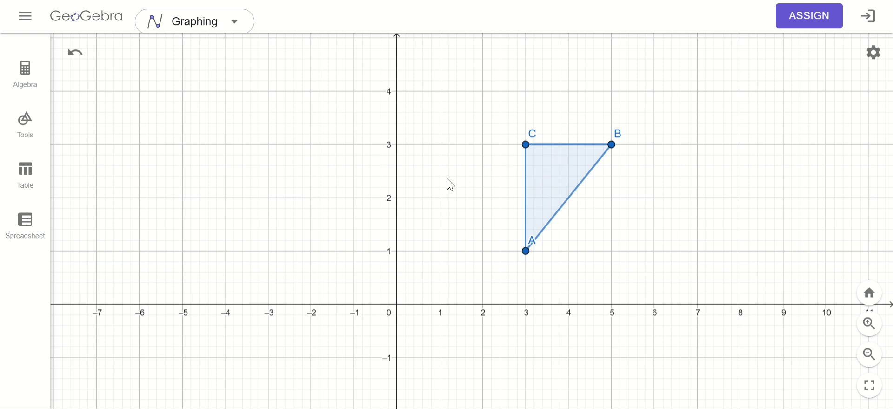
left_click(33, 141)
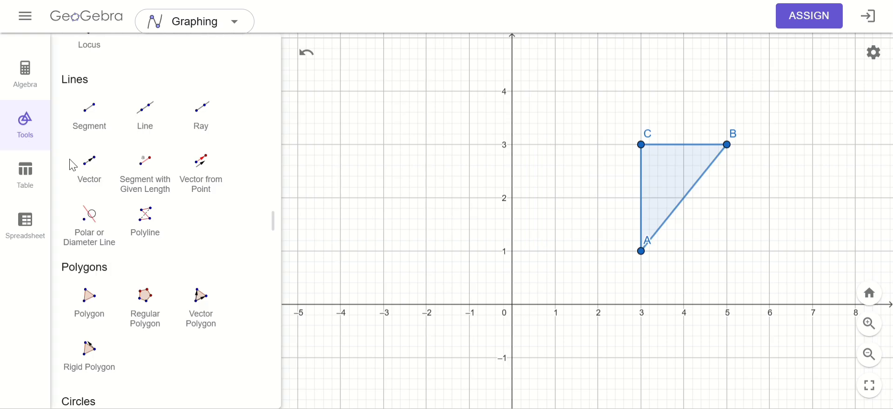
scroll(171, 238, "down", 10)
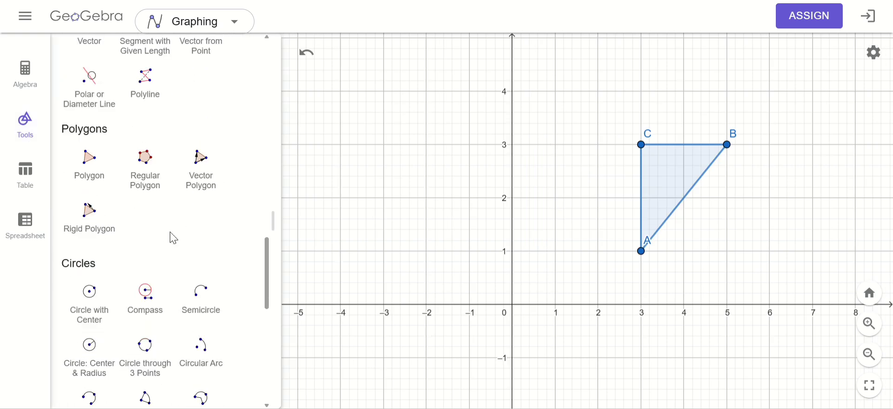
scroll(172, 239, "down", 4)
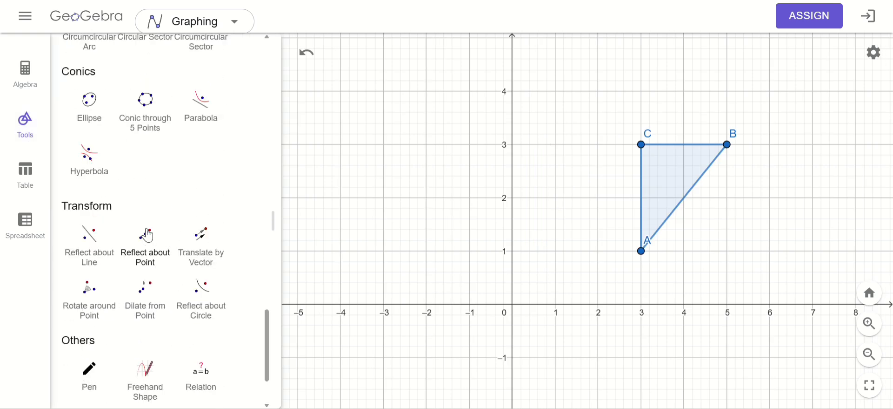
scroll(174, 228, "down", 1)
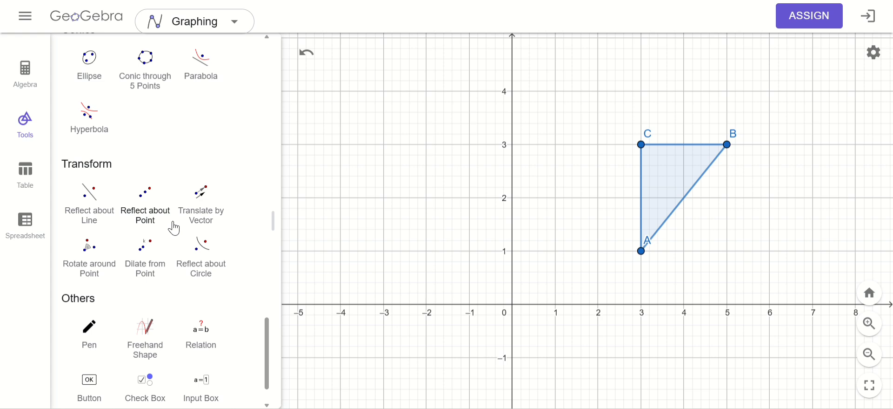
left_click(94, 221)
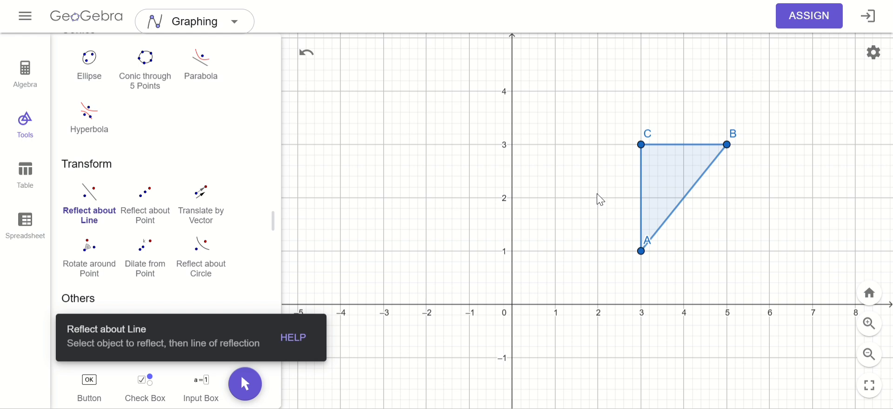
left_click(663, 187)
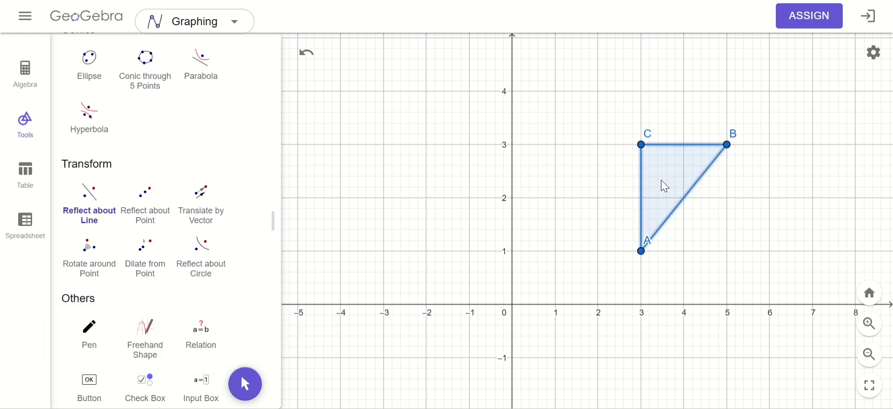
left_click(513, 158)
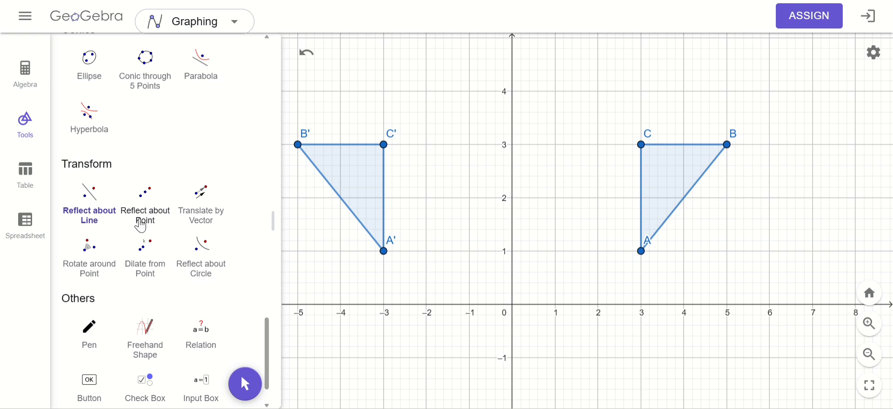
- Reflect triangle ABC across the x-axis with the Reflect about Line tool
left_click(85, 216)
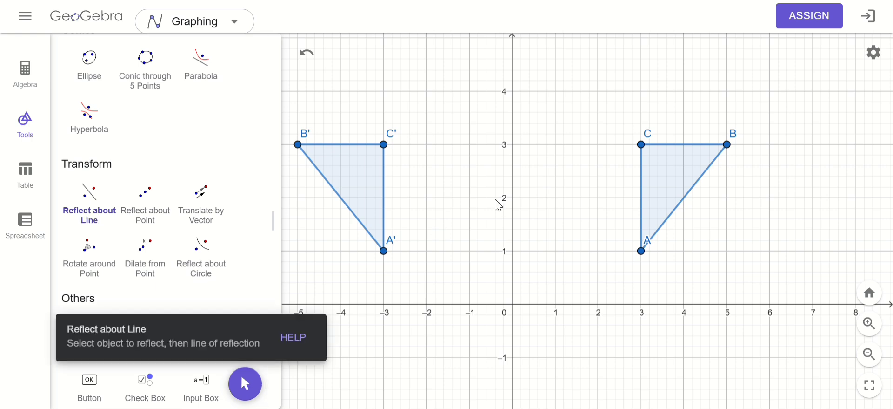
left_click(654, 186)
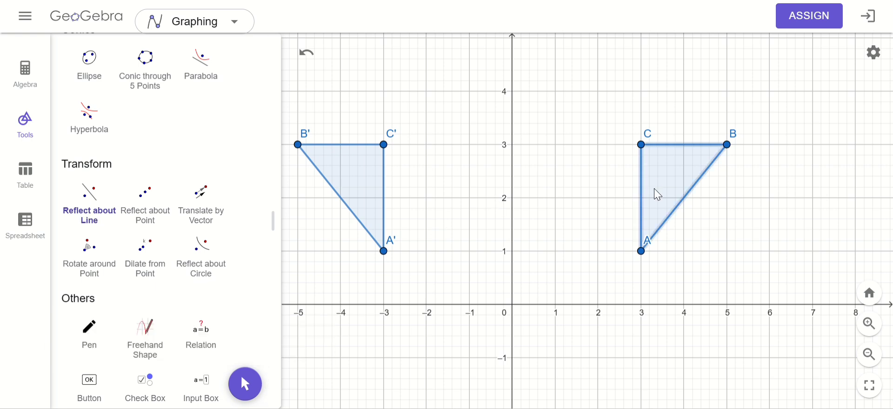
left_click(659, 305)
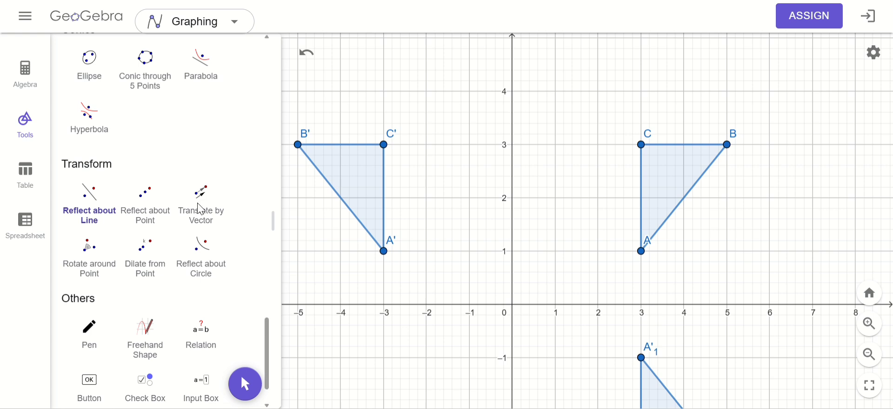
left_click(33, 134)
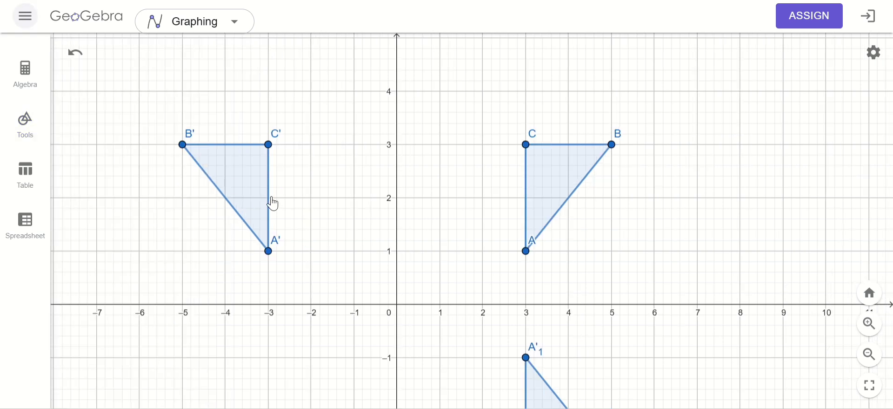
left_click_drag(440, 223, 447, 132)
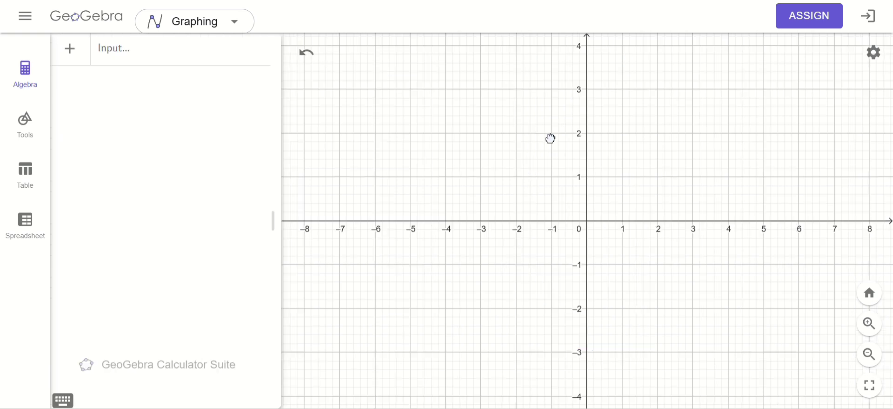
- Draw a triangle with the Polygon tool through (3, 1), (5, 1) and (4, 3), closing it at the first vertex
left_click_drag(550, 138, 365, 246)
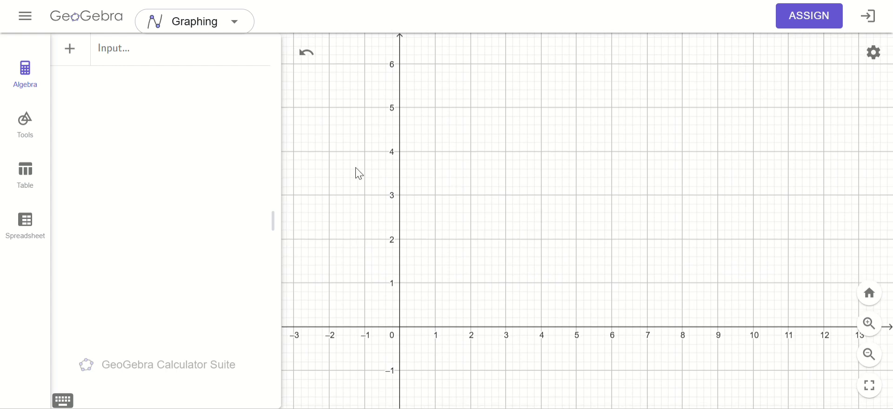
left_click(28, 128)
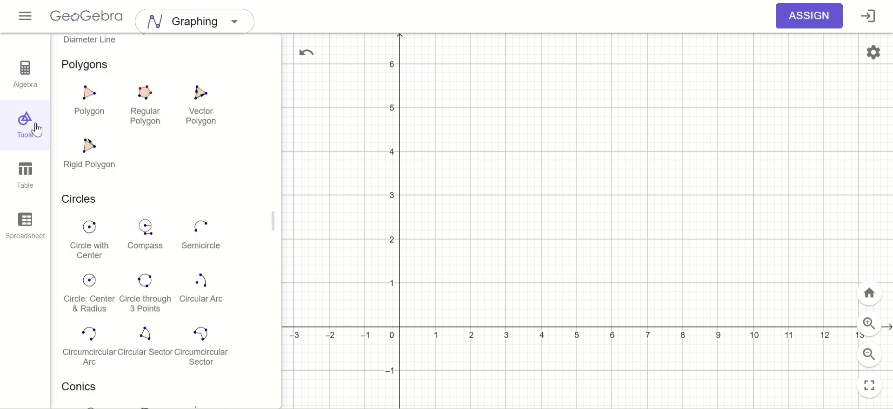
left_click(93, 100)
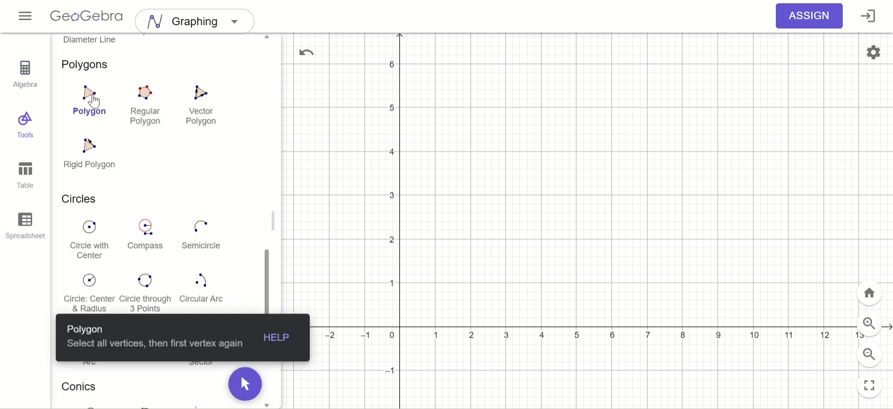
left_click(506, 282)
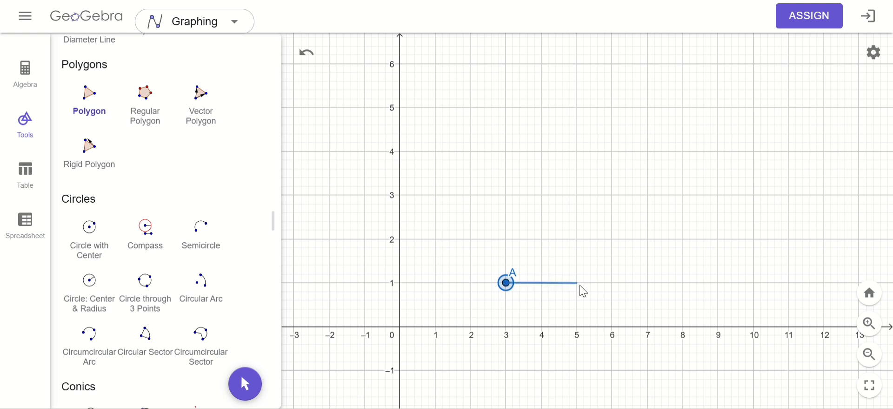
left_click(577, 282)
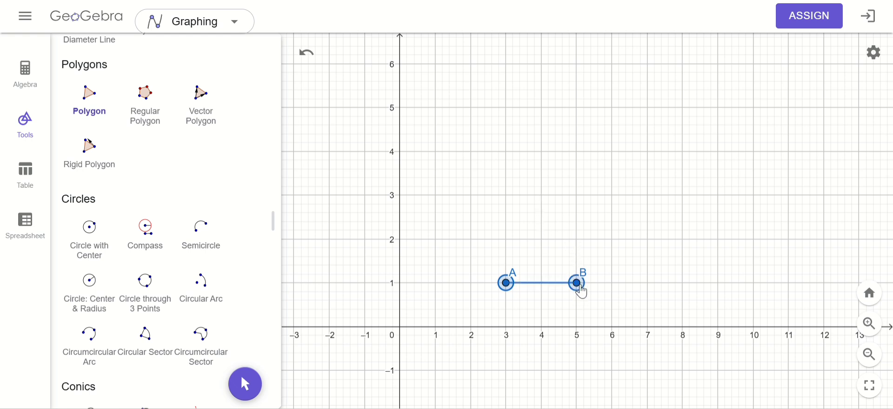
left_click(579, 284)
left_click(541, 195)
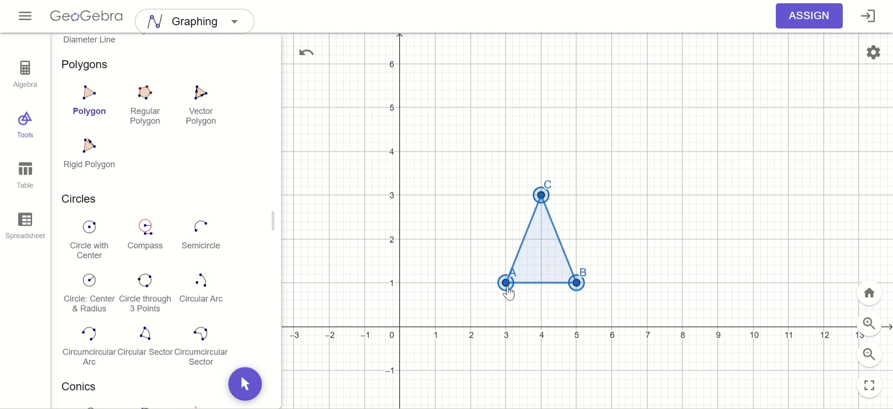
left_click(507, 287)
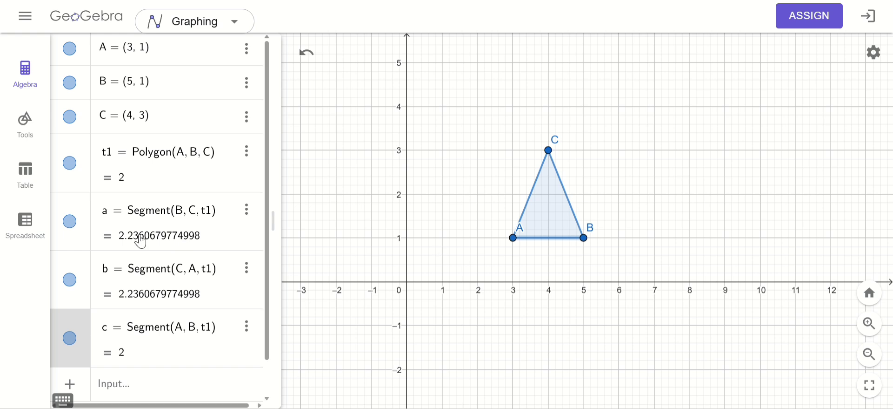
- Create an angle slider α = 45° above the triangle, ranging from 0° to 360° with a 1° increment
left_click(32, 125)
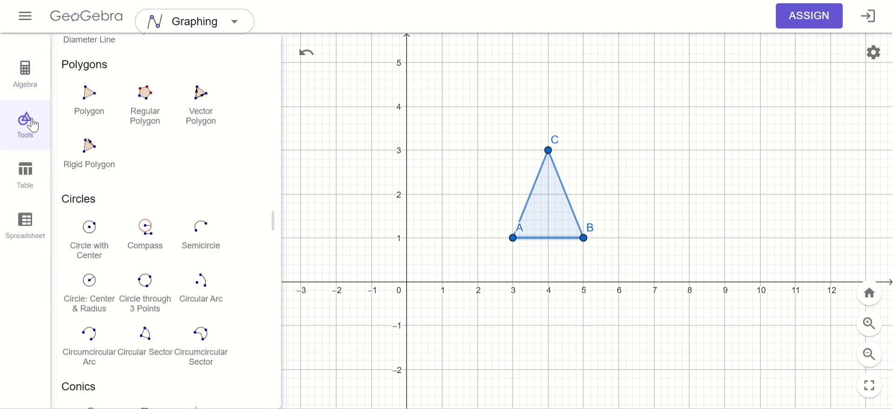
scroll(177, 136, "up", 10)
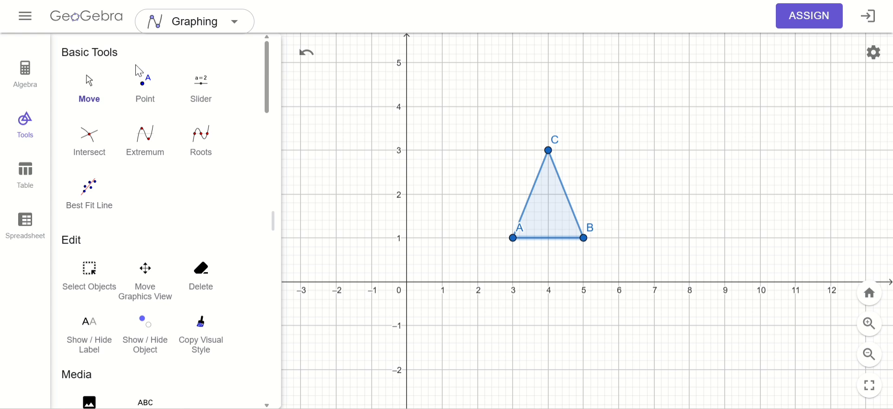
left_click(212, 99)
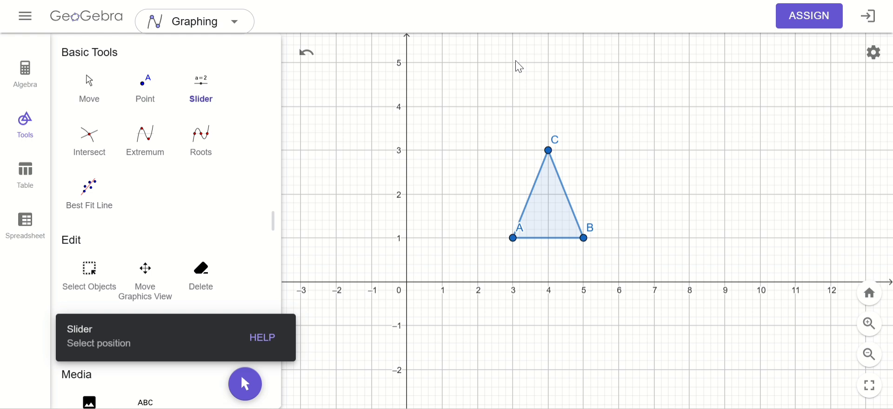
left_click(579, 63)
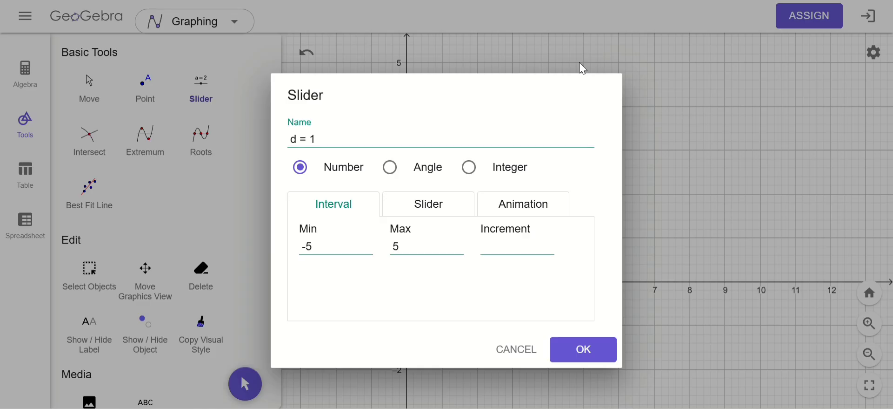
left_click(391, 168)
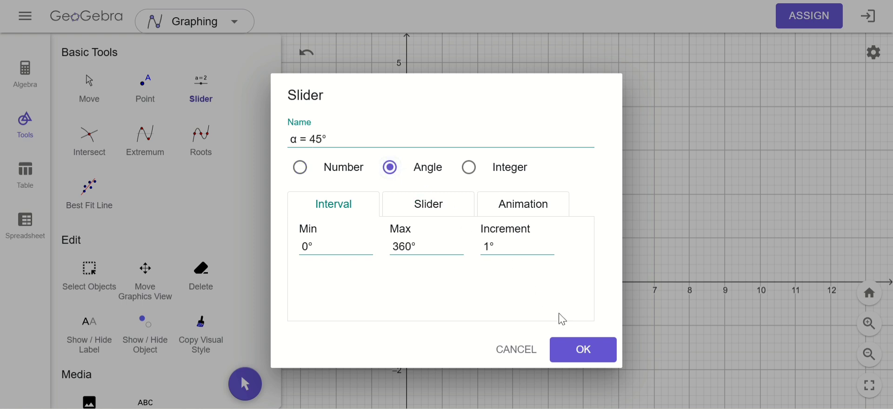
left_click(585, 349)
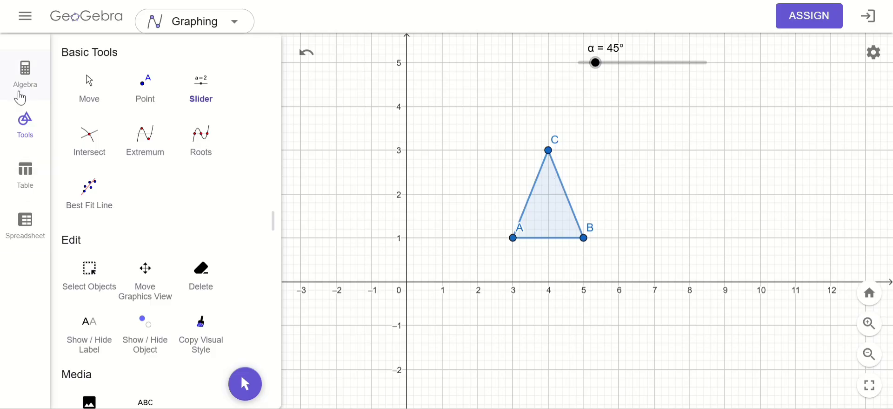
- Insert the Rotate( Object, Angle ) command template in a new algebra input row
left_click(32, 73)
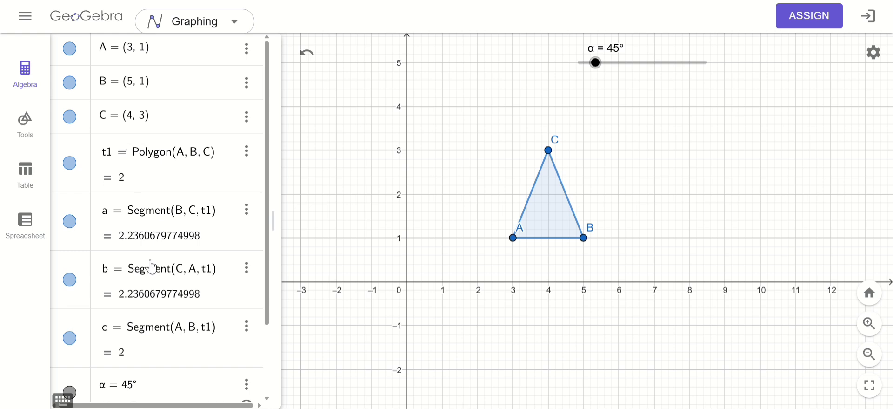
scroll(149, 263, "down", 2)
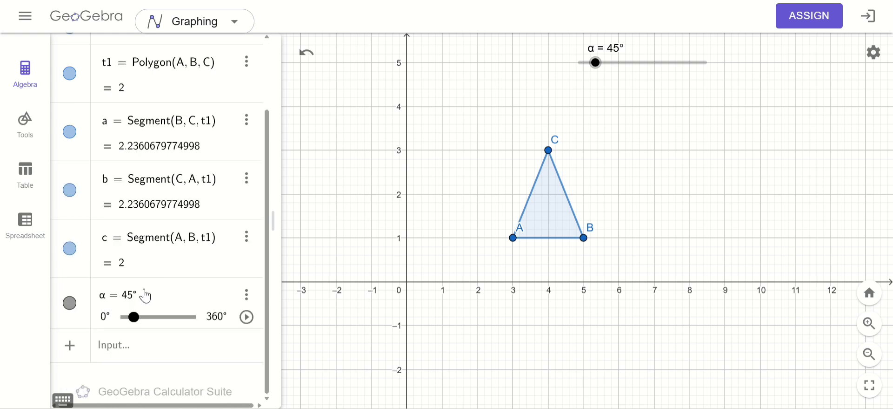
left_click(149, 343)
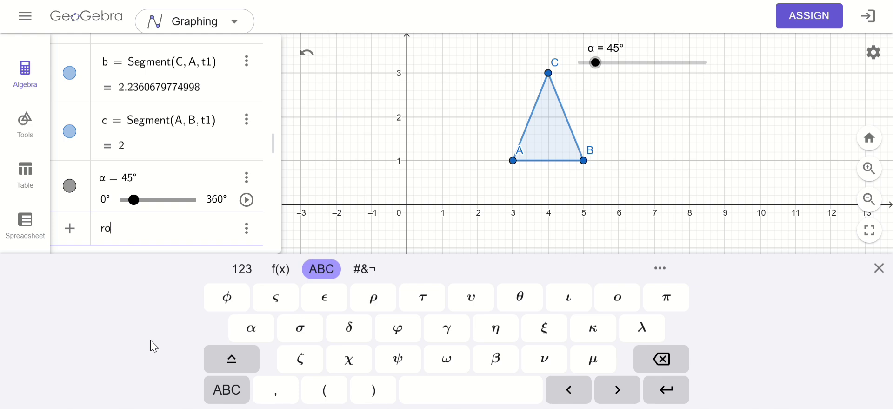
type("rotas")
key("BackSpace")
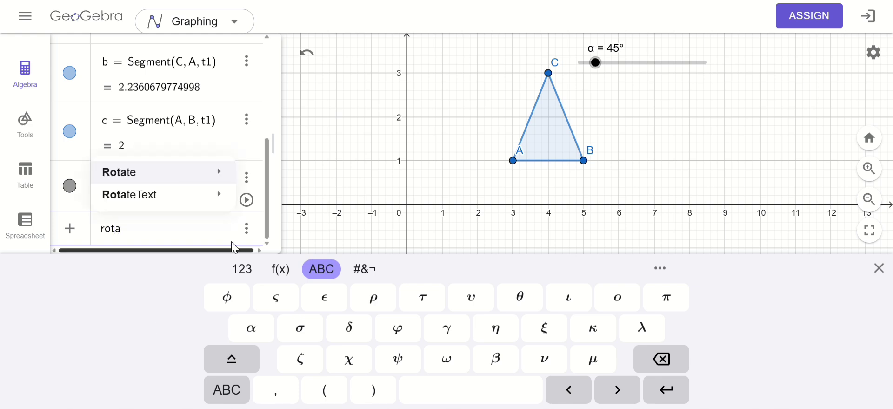
mouse_move(219, 173)
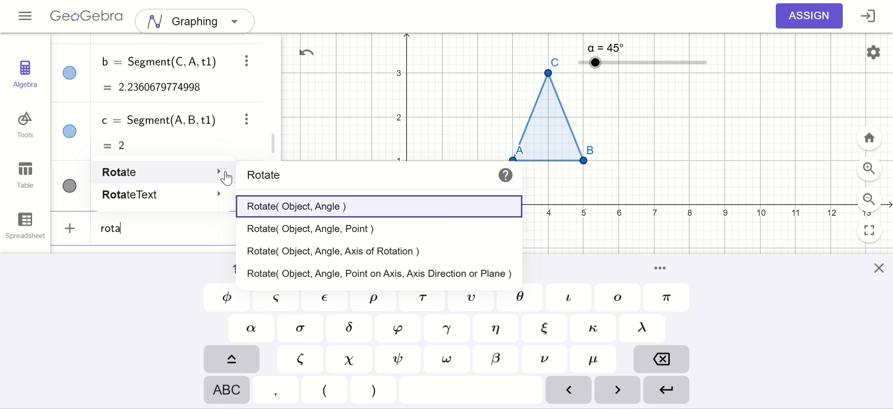
left_click(319, 215)
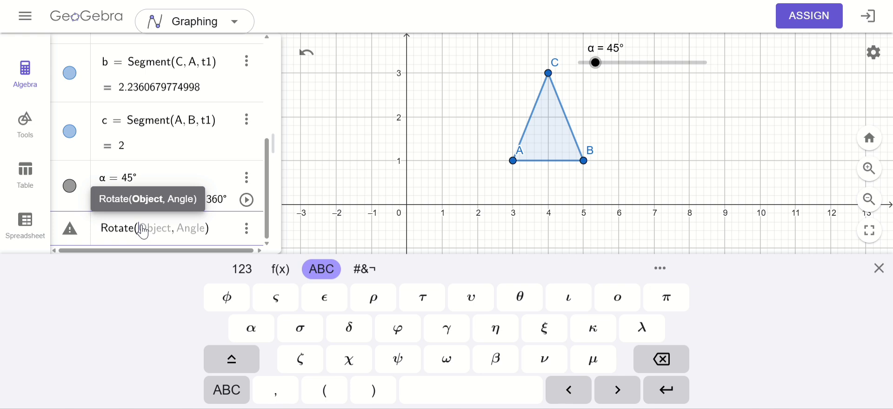
- Complete the command as Rotate(t1, α) and run it to rotate the triangle by the slider angle
type("t")
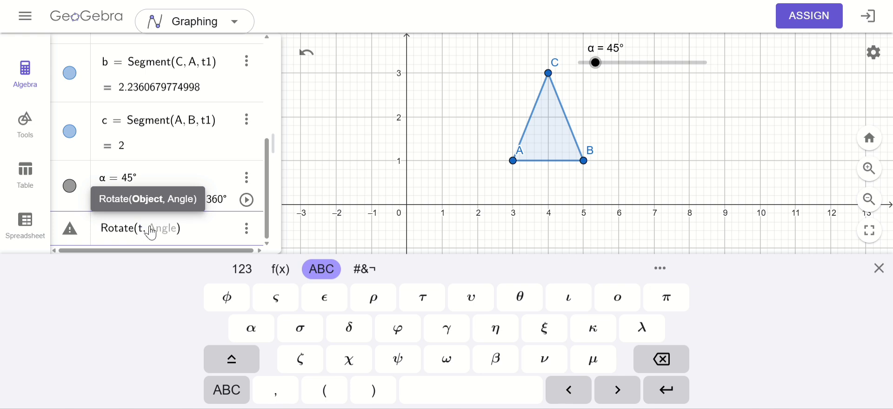
type("1")
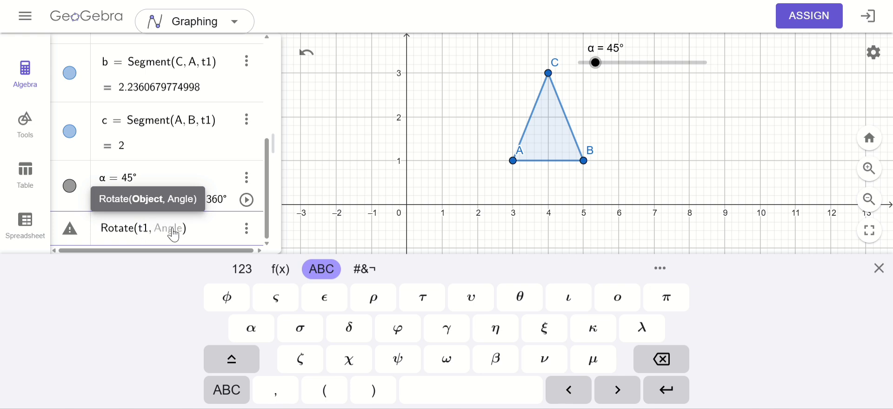
left_click(173, 232)
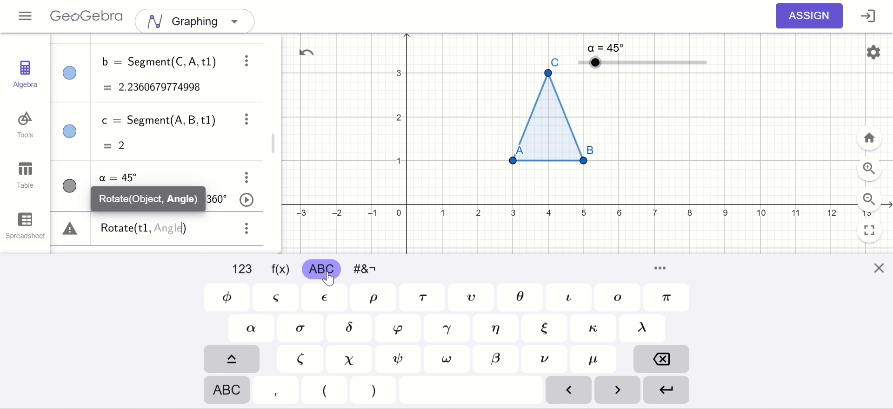
left_click(237, 388)
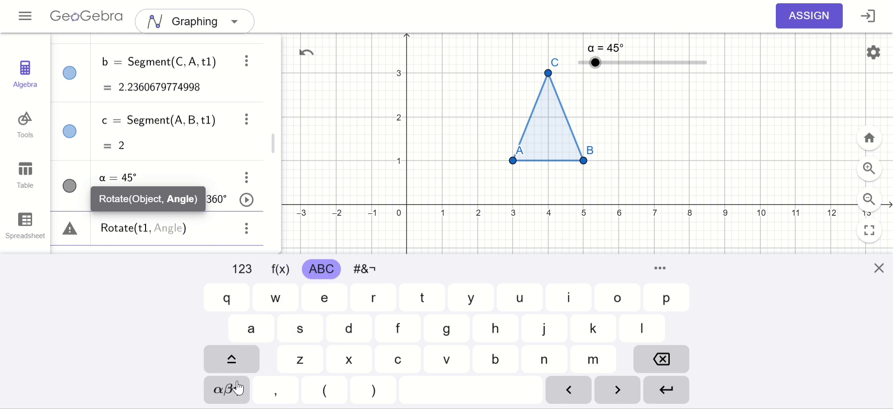
left_click(236, 389)
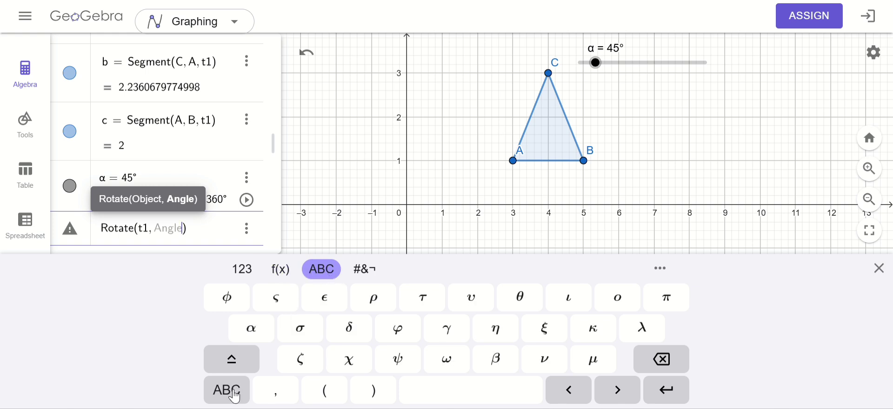
left_click(252, 327)
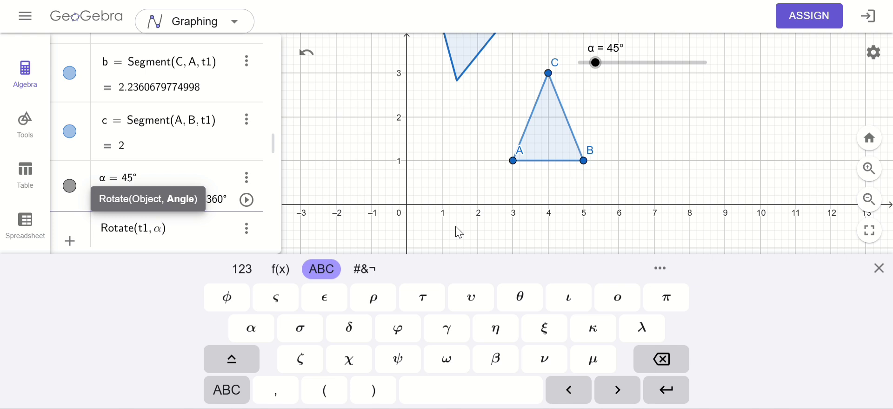
key("Return")
left_click(494, 177)
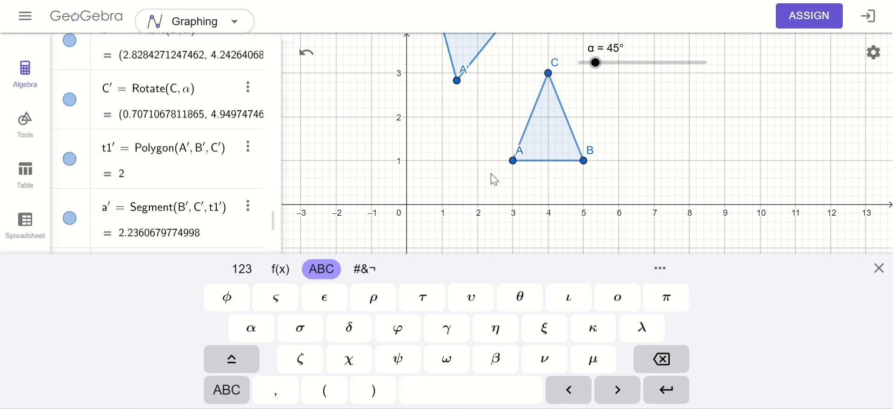
- Rotate the image triangle with the α slider by setting it to 146°, 250° and finally 0°
left_click_drag(494, 179, 485, 288)
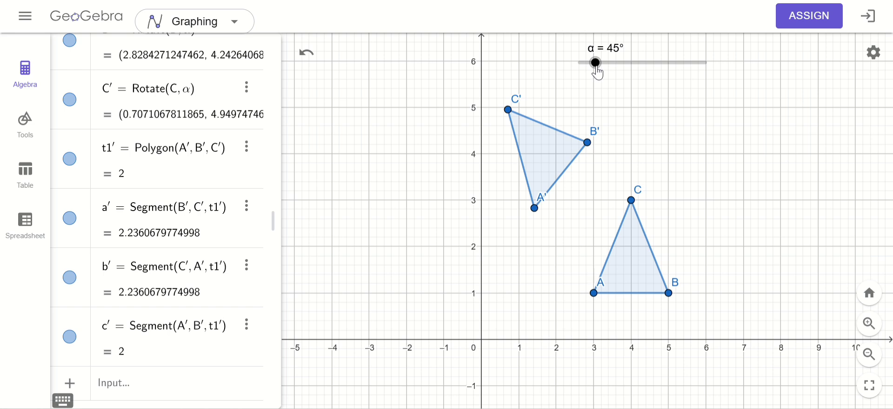
left_click_drag(596, 65, 630, 65)
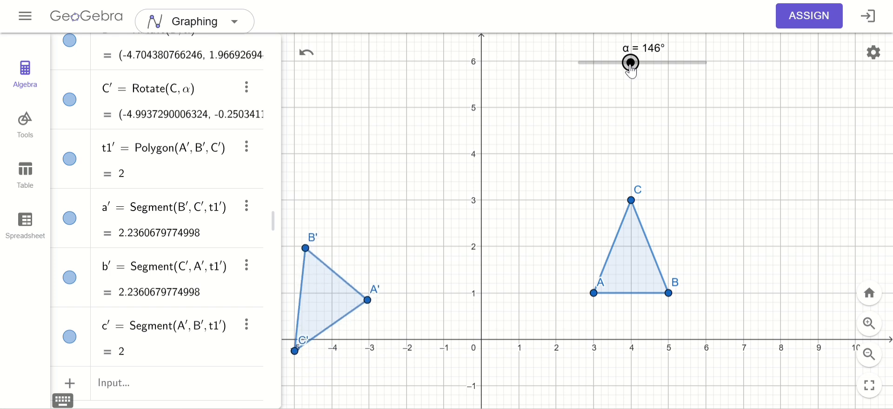
left_click_drag(693, 148, 731, 69)
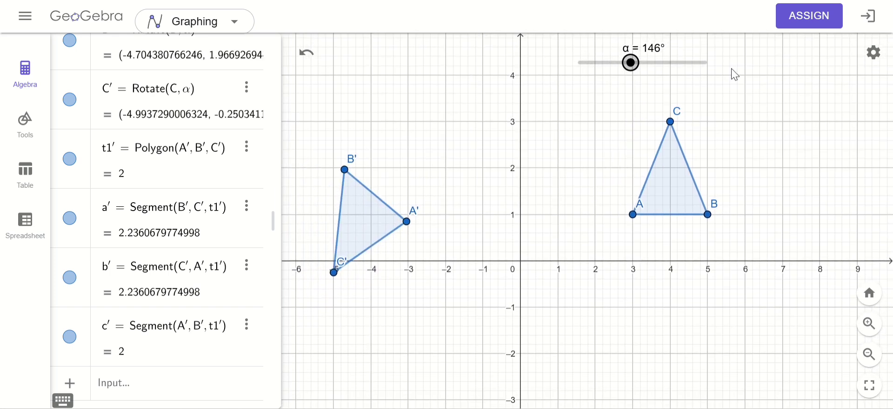
left_click_drag(630, 63, 667, 62)
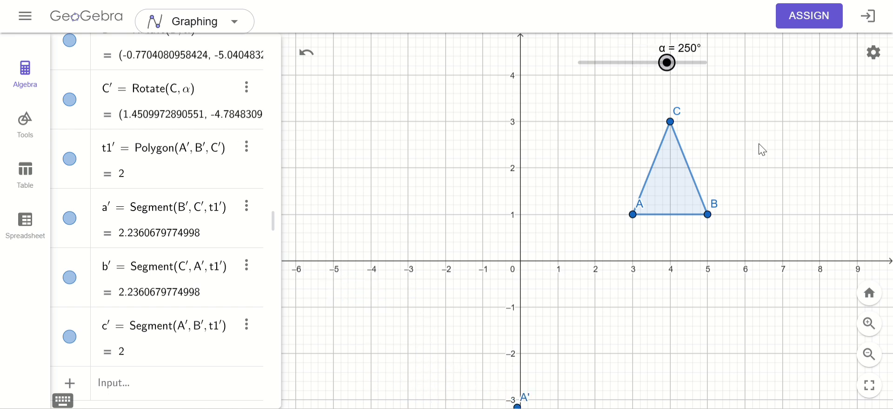
left_click_drag(760, 145, 744, 88)
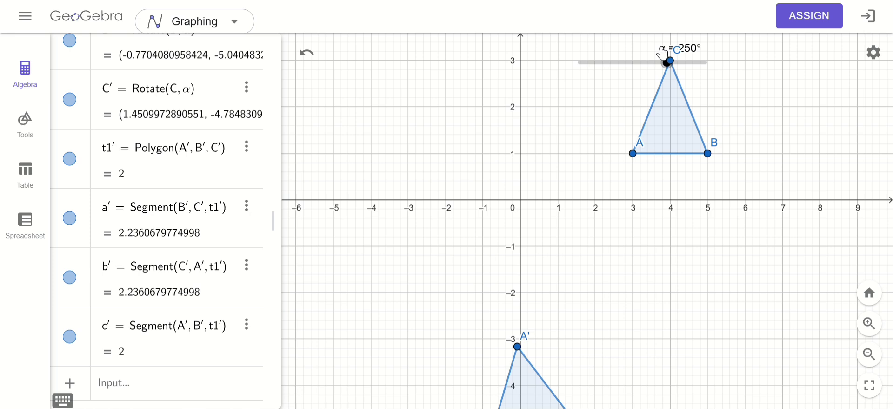
left_click_drag(712, 86, 576, 78)
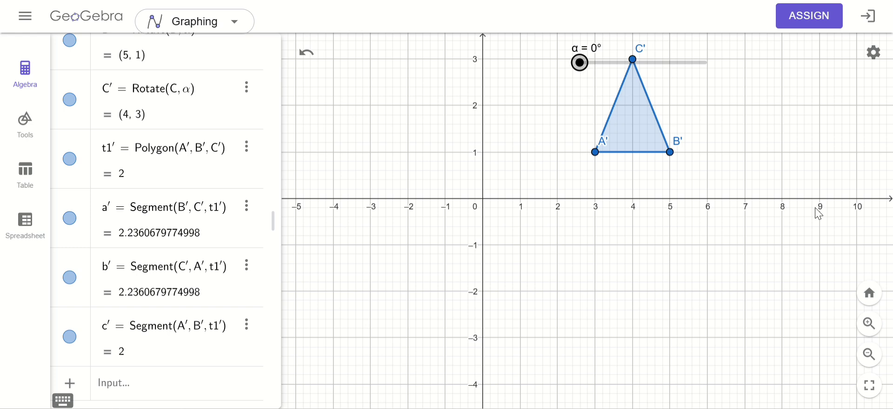
left_click(870, 354)
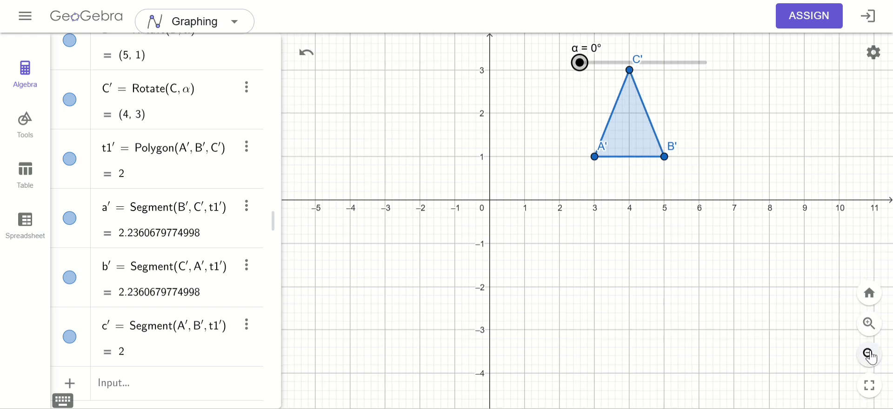
left_click(871, 354)
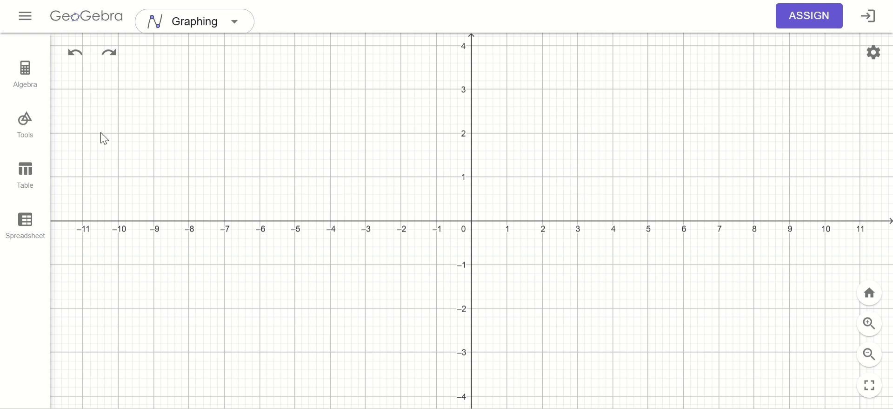
- Place a point at the origin (0, 0) of the empty coordinate plane
left_click(39, 133)
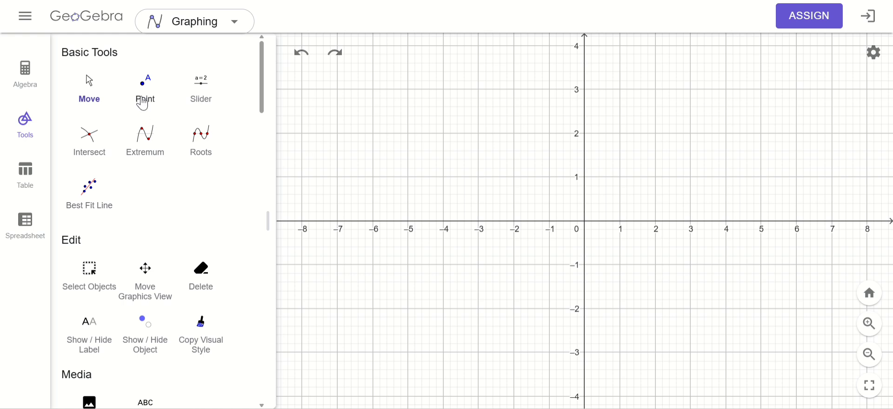
left_click(143, 103)
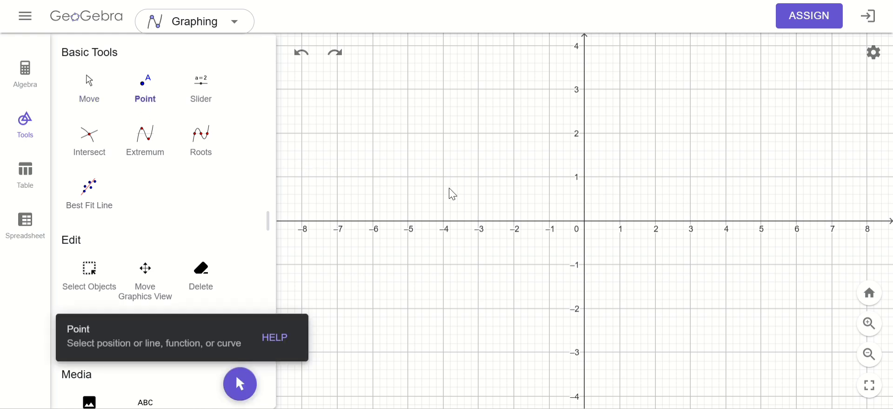
left_click(585, 222)
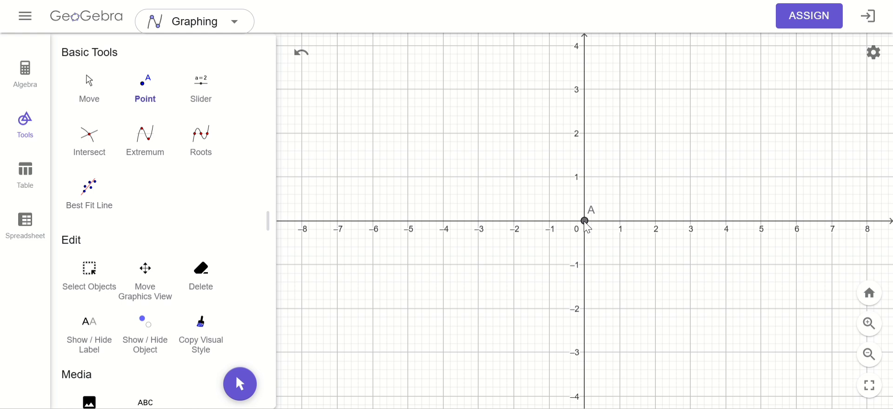
- Draw a triangle with the Polygon tool using vertices (2, 1), (4, 2) and (2, 3)
scroll(241, 244, "down", 15)
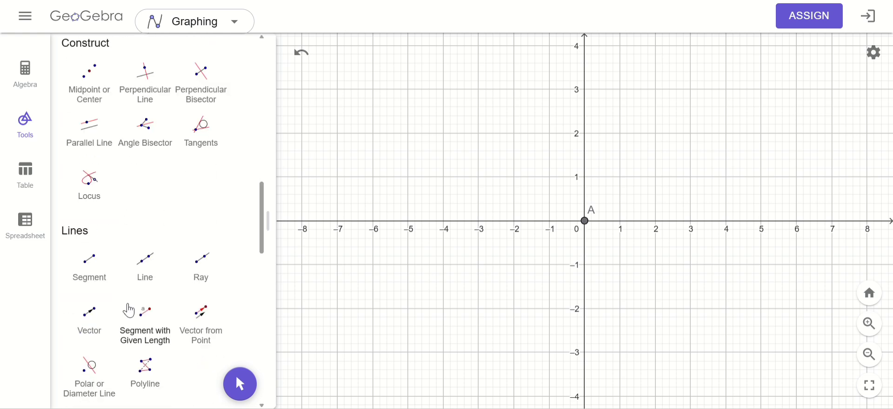
scroll(126, 308, "down", 4)
left_click(85, 274)
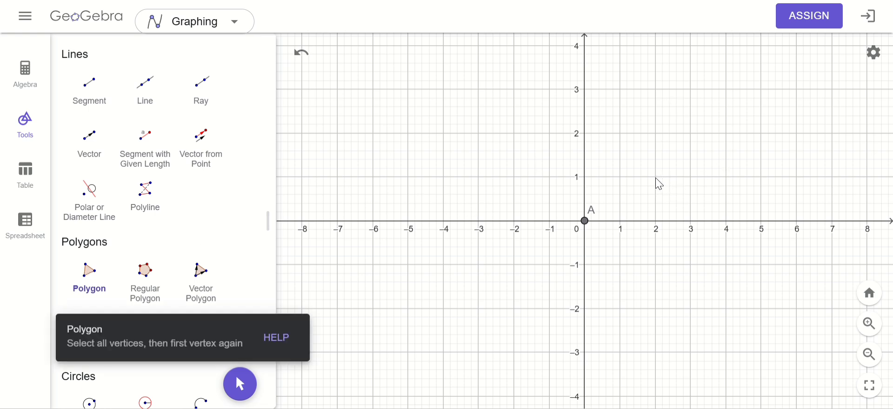
left_click(656, 178)
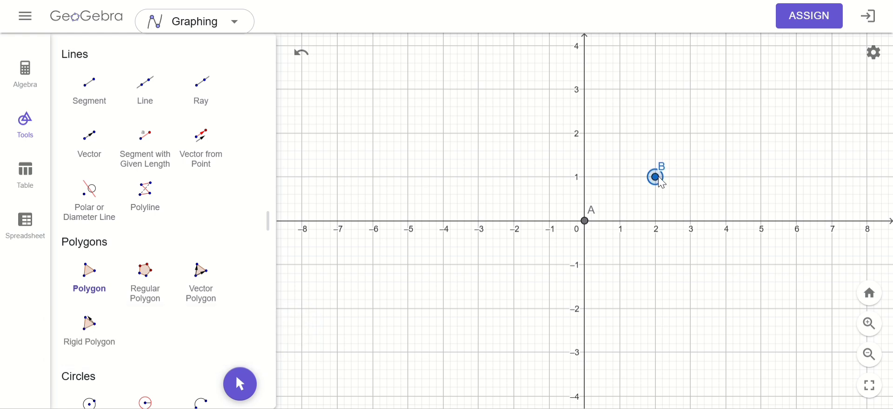
left_click(727, 133)
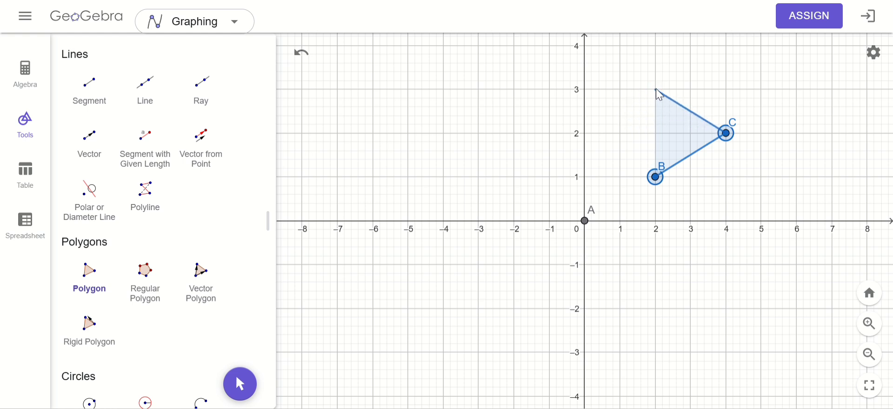
left_click(656, 89)
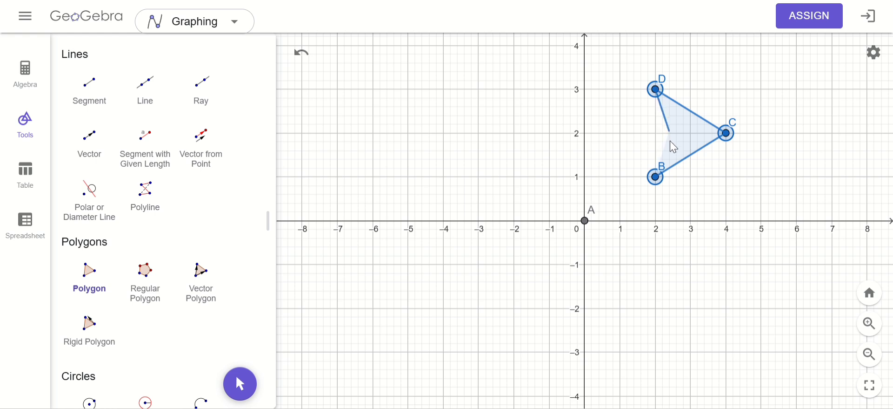
left_click(657, 177)
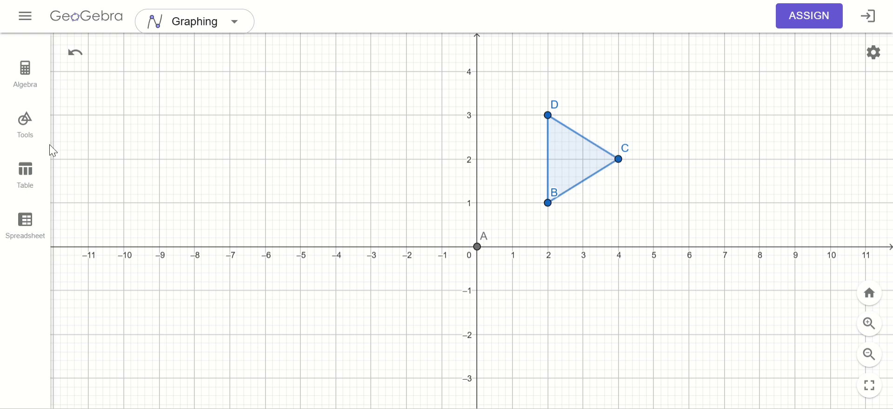
- Dilate triangle BCD from point A at the origin by a factor of 3 and bring the enlarged image into view
left_click(37, 129)
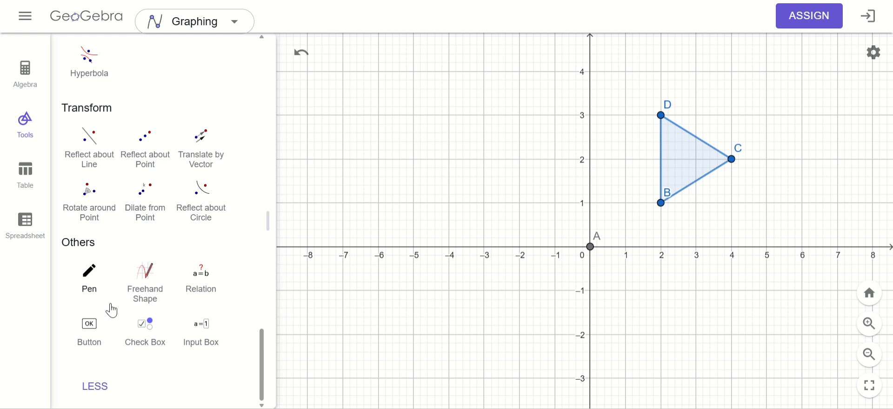
left_click(156, 201)
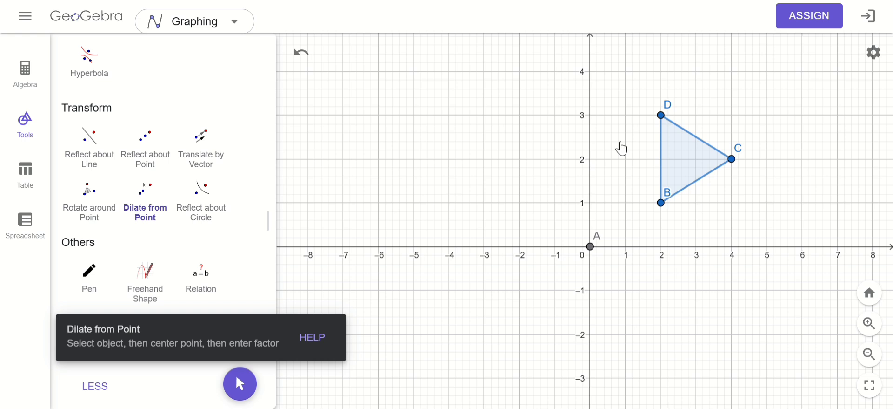
left_click(687, 153)
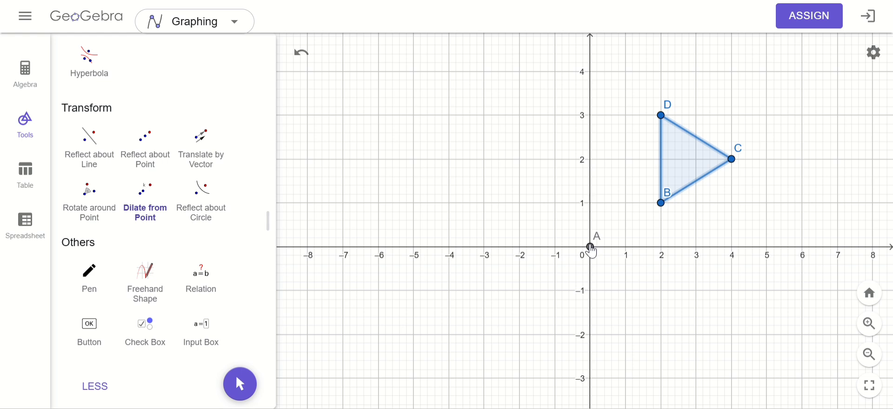
left_click(590, 246)
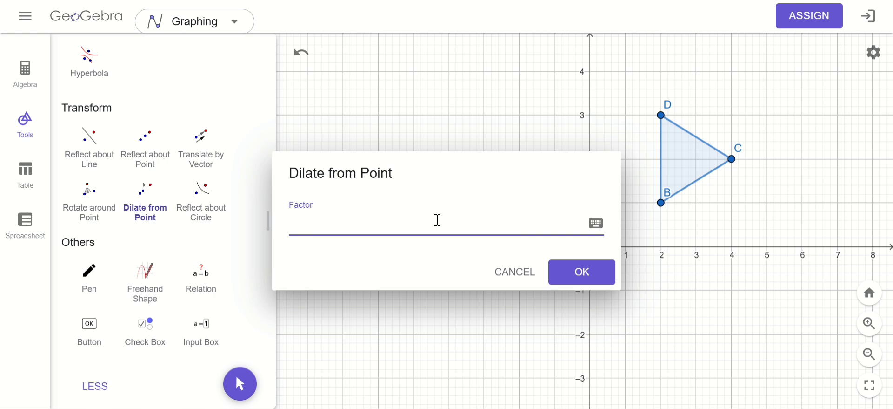
type("3")
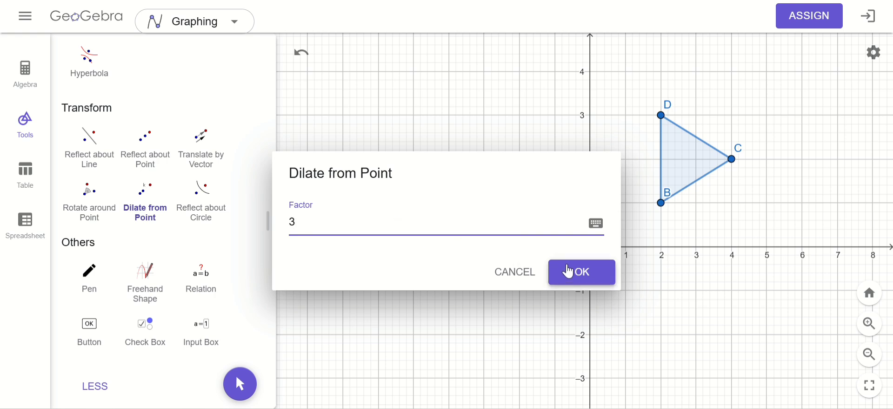
left_click(568, 271)
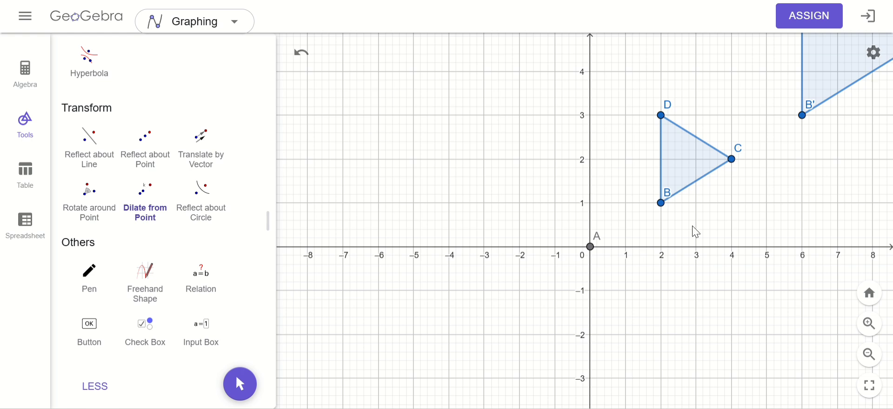
left_click(39, 122)
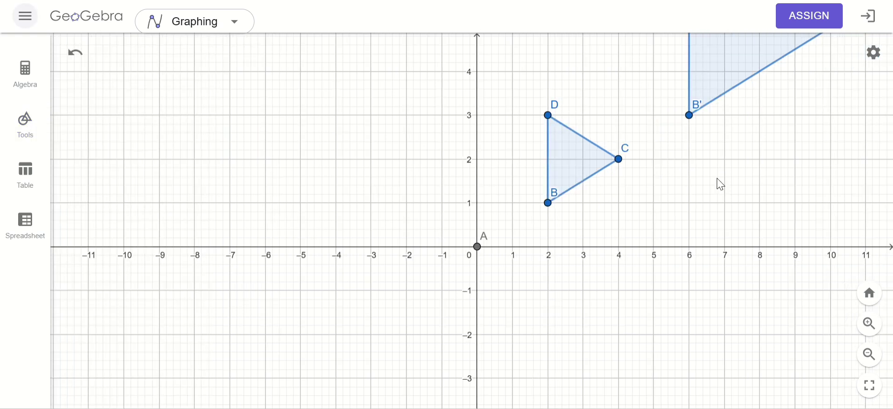
left_click_drag(717, 184, 531, 350)
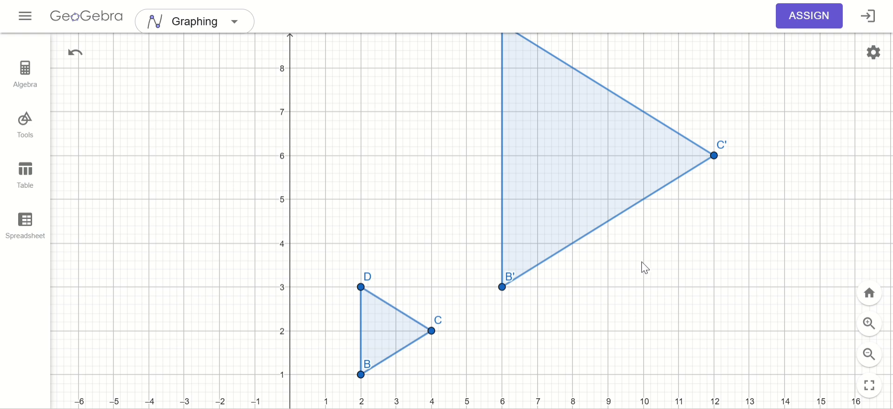
left_click_drag(640, 264, 663, 276)
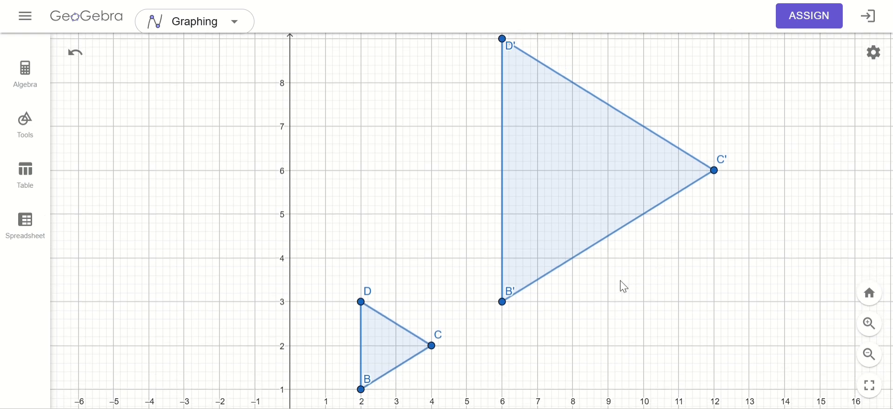